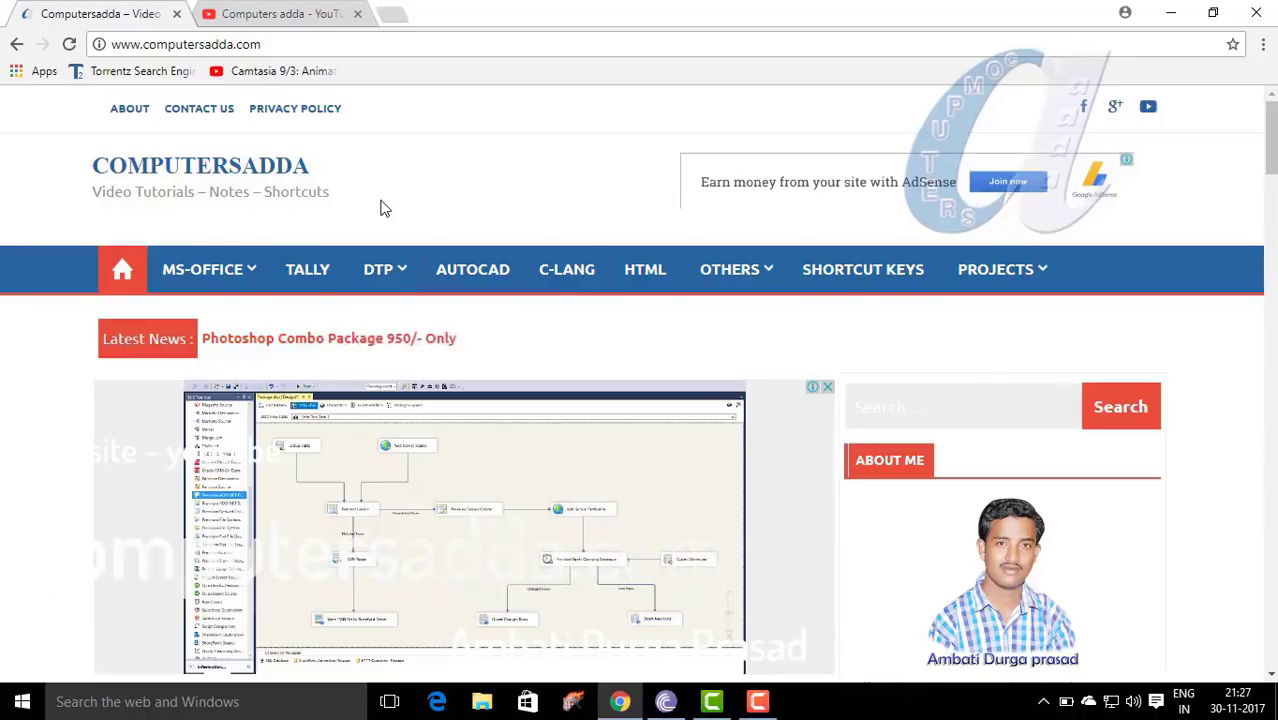
pyautogui.click(280, 12)
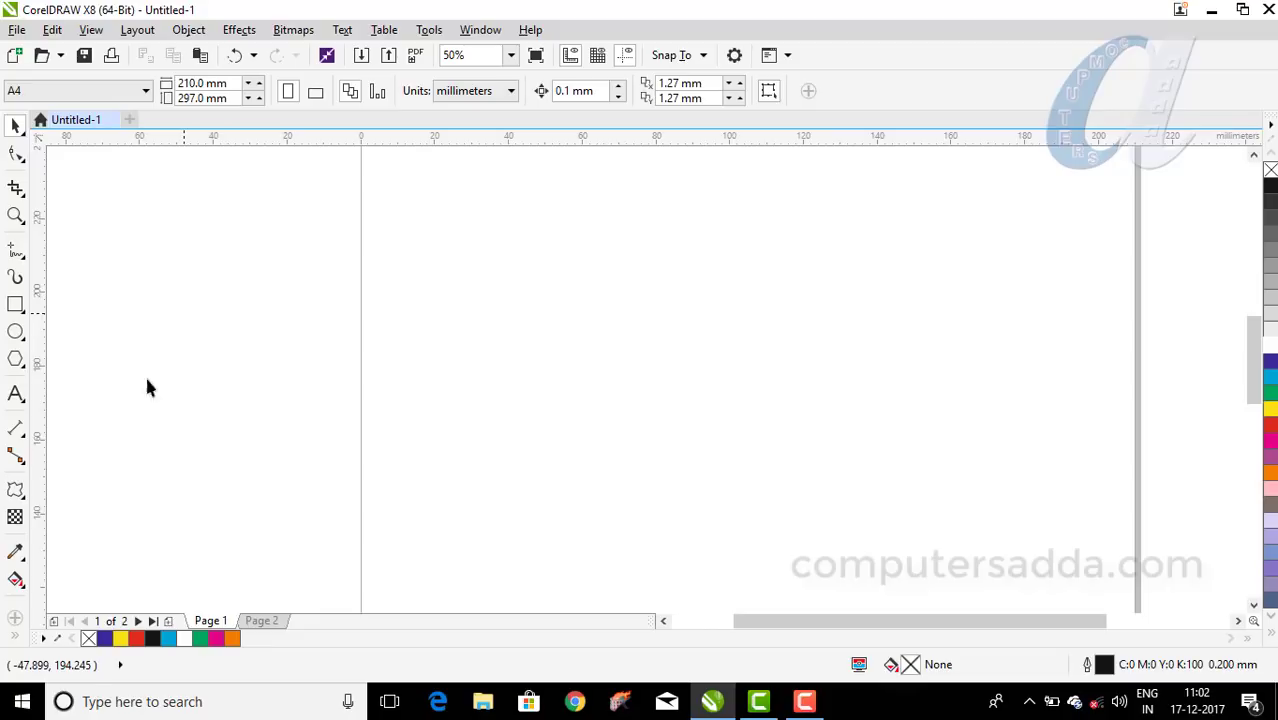
# Add the letter A as Arial artistic text, enlarge it to about 164 pt and place it near the page's left edge.
pyautogui.click(16, 395)
pyautogui.click(466, 338)
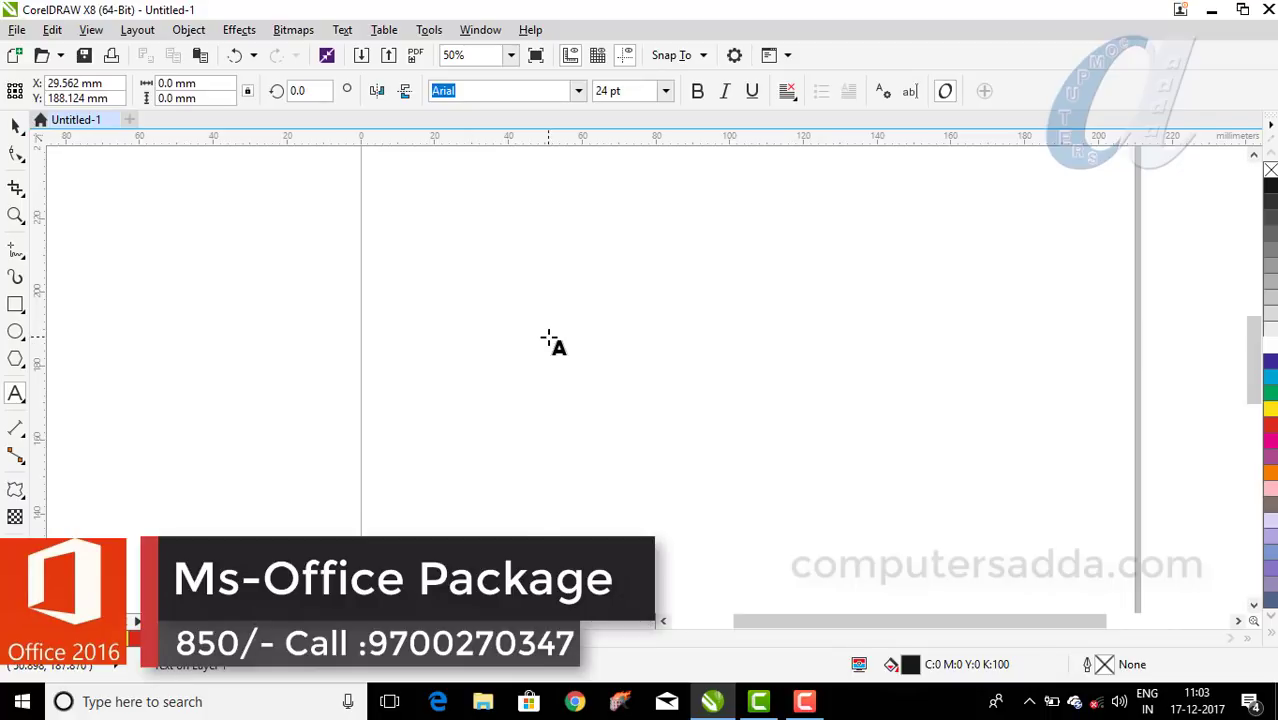
pyautogui.write('A')
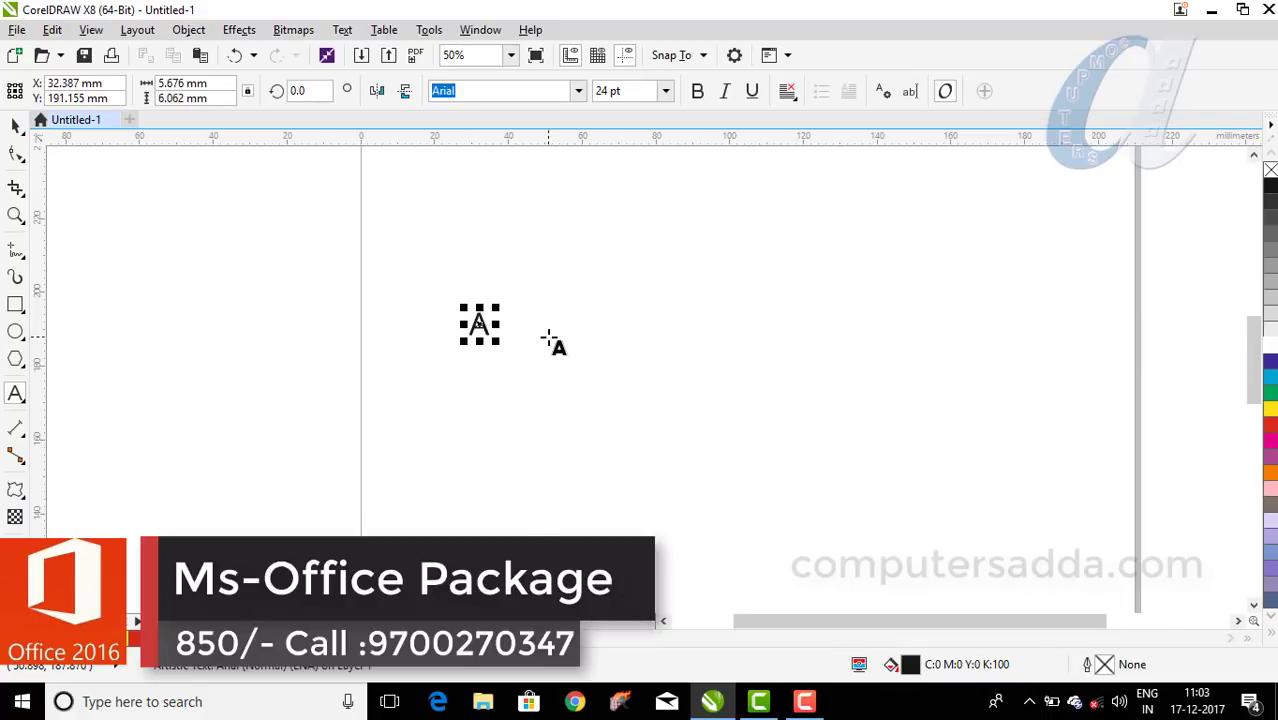
pyautogui.moveTo(497, 304); pyautogui.dragTo(759, 216)
pyautogui.click(15, 125)
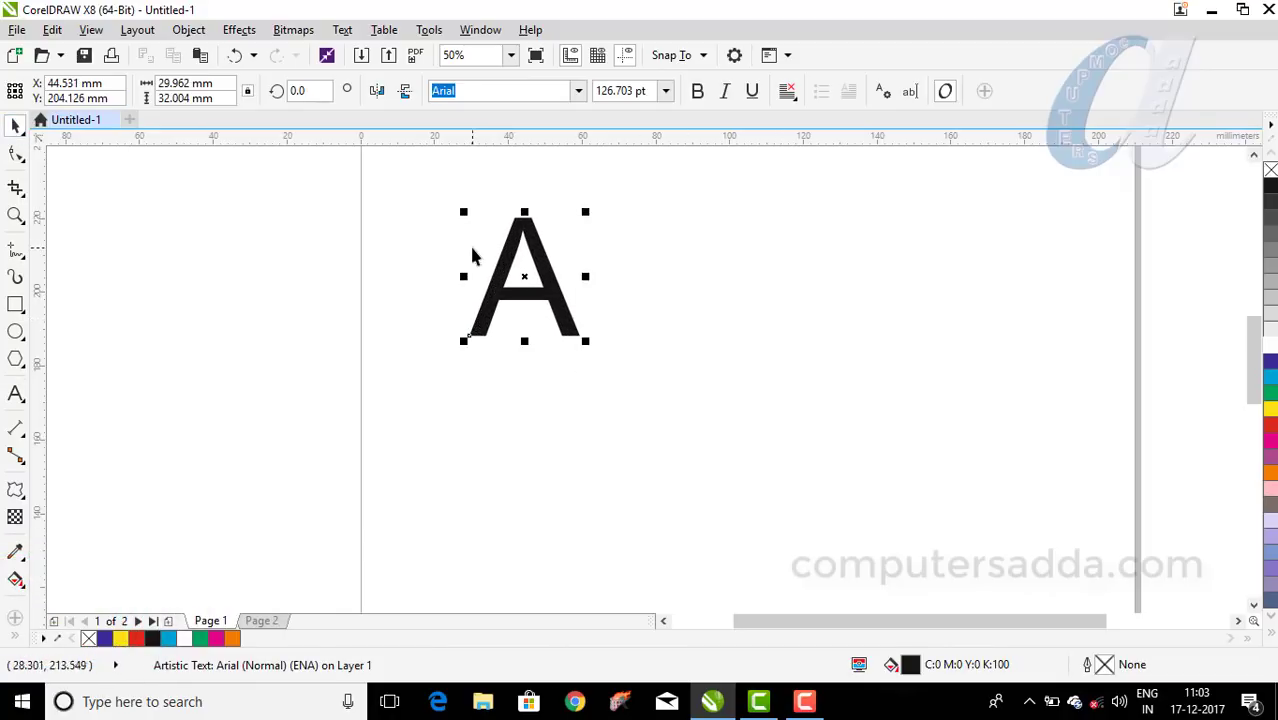
pyautogui.moveTo(503, 253); pyautogui.dragTo(632, 280)
pyautogui.moveTo(508, 322); pyautogui.dragTo(478, 362)
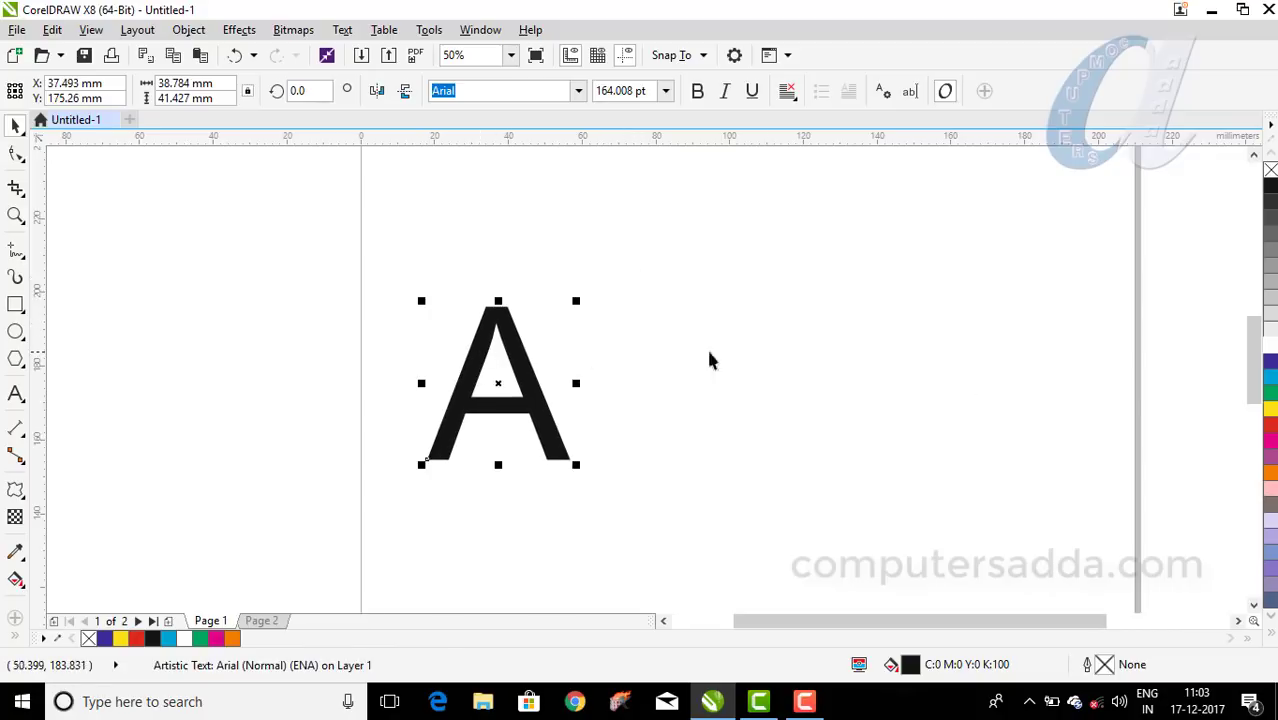
# Fill the letter A with red.
pyautogui.click(1269, 364)
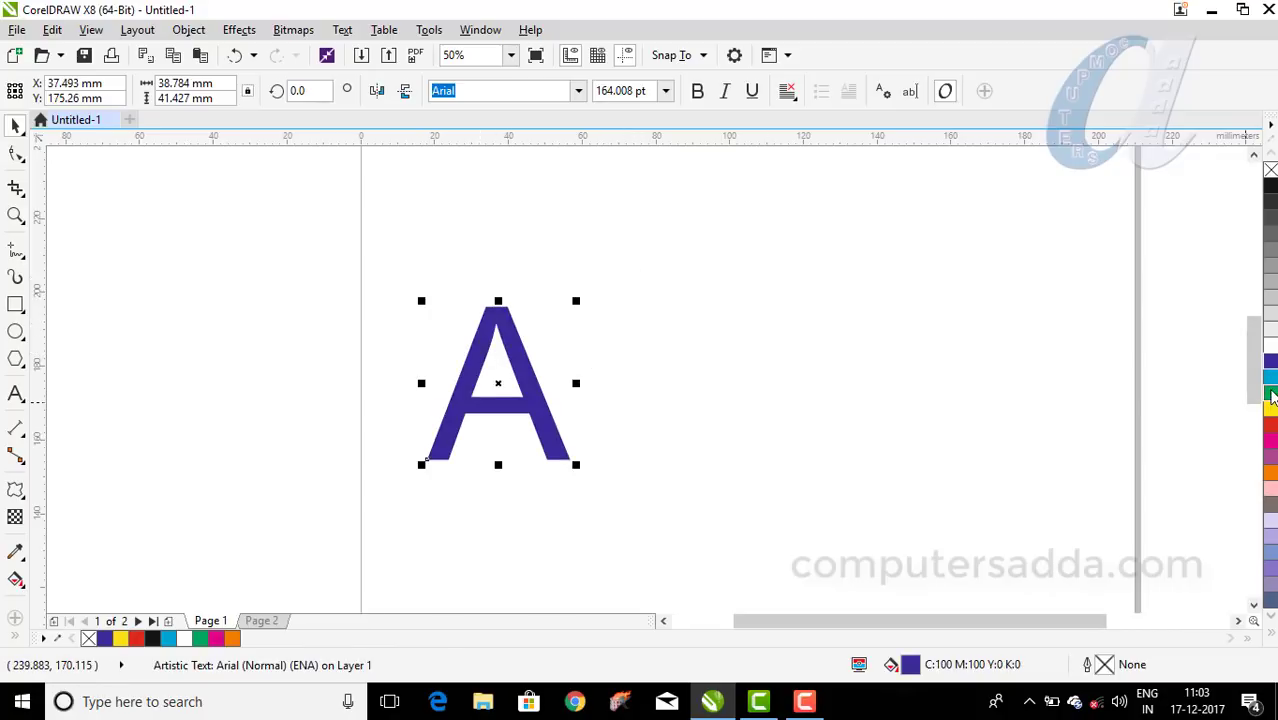
pyautogui.click(1271, 393)
pyautogui.click(1271, 427)
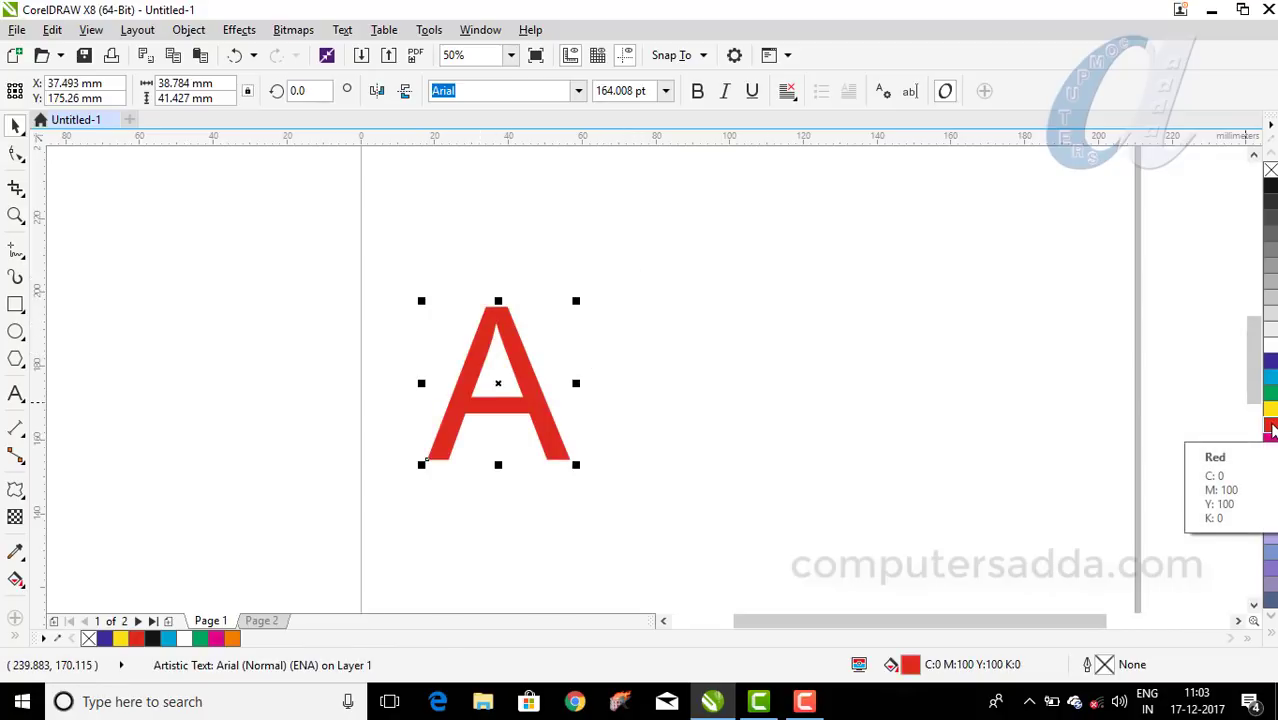
# Apply a slight zipper distortion to the letter A with an amplitude of about 2 and a frequency of 5.
pyautogui.click(20, 493)
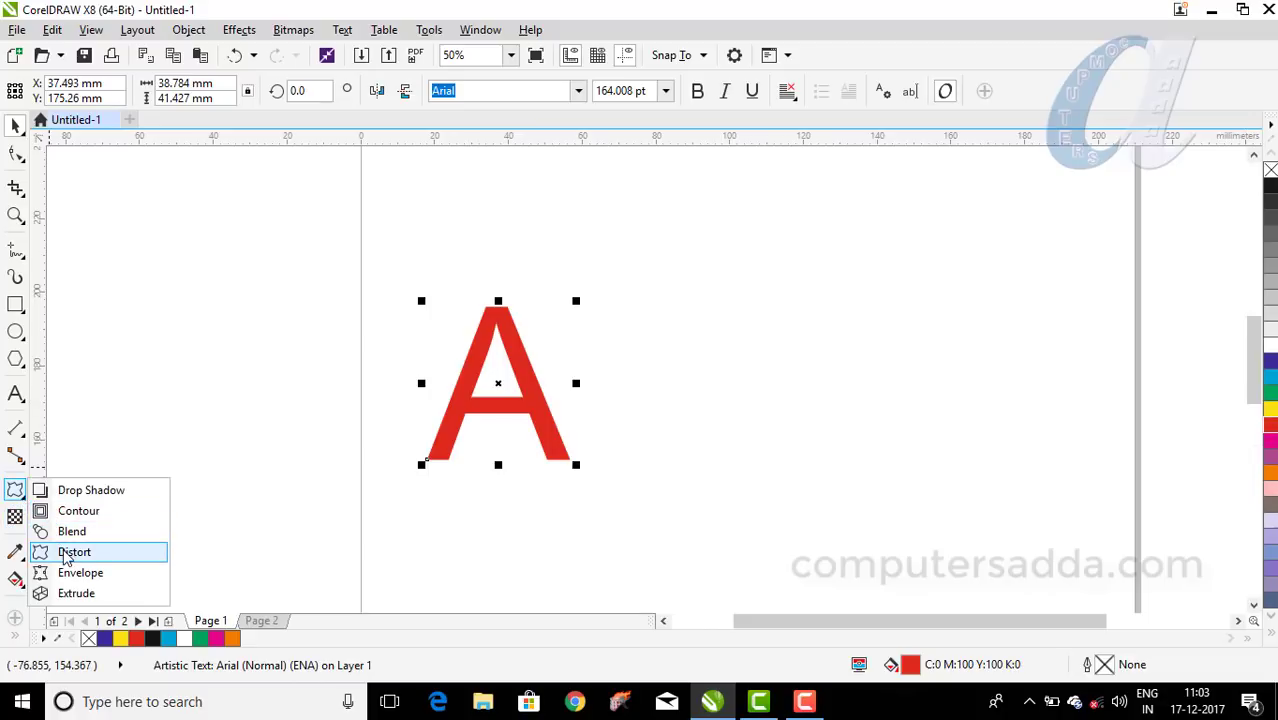
pyautogui.click(74, 553)
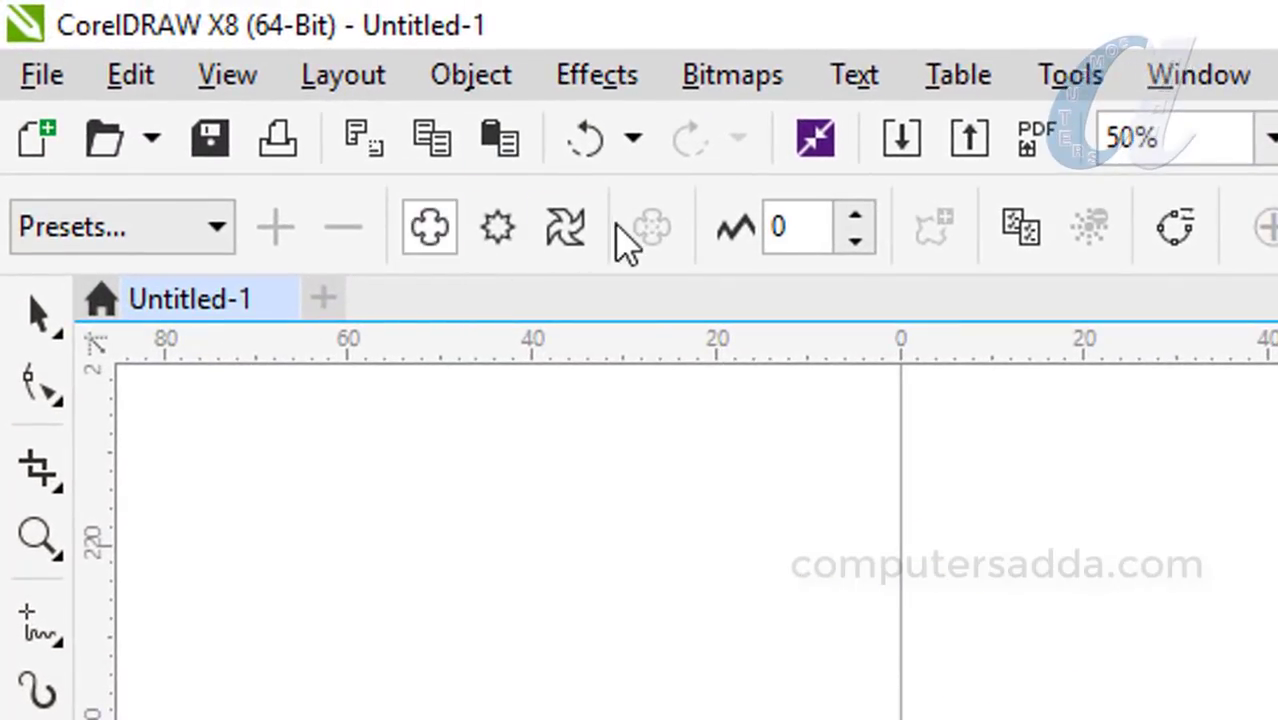
pyautogui.click(485, 232)
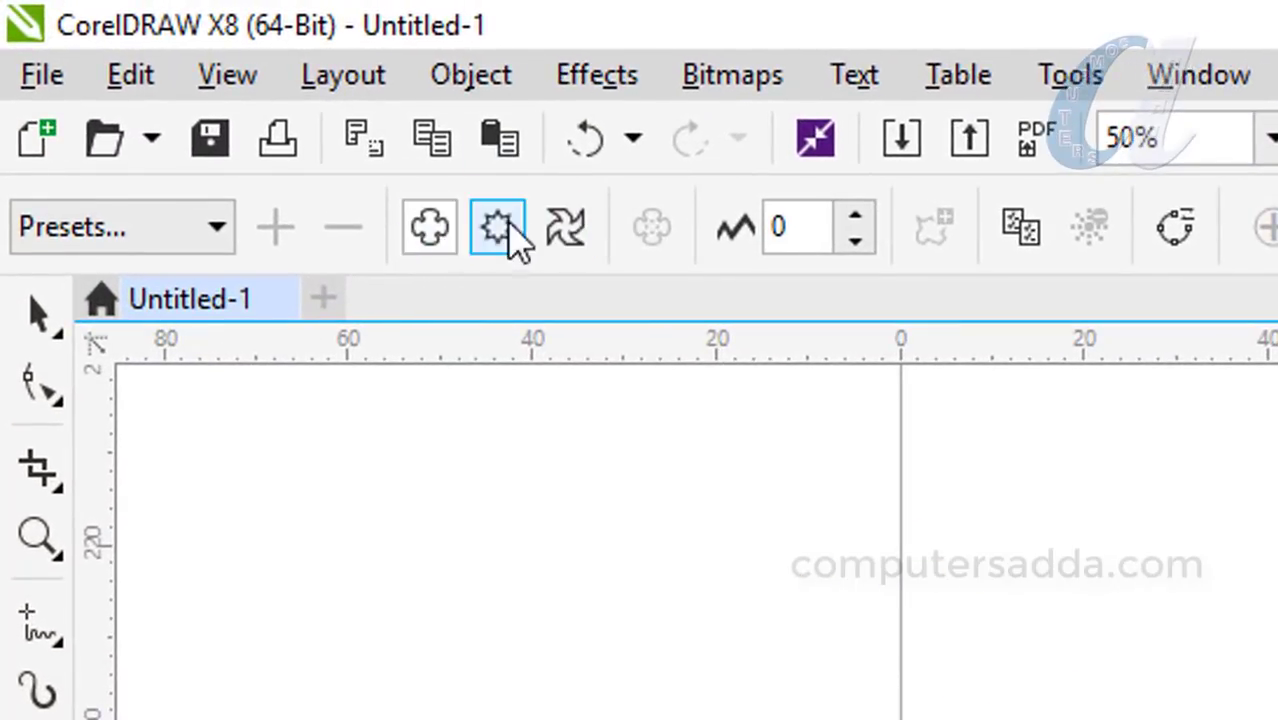
pyautogui.click(430, 232)
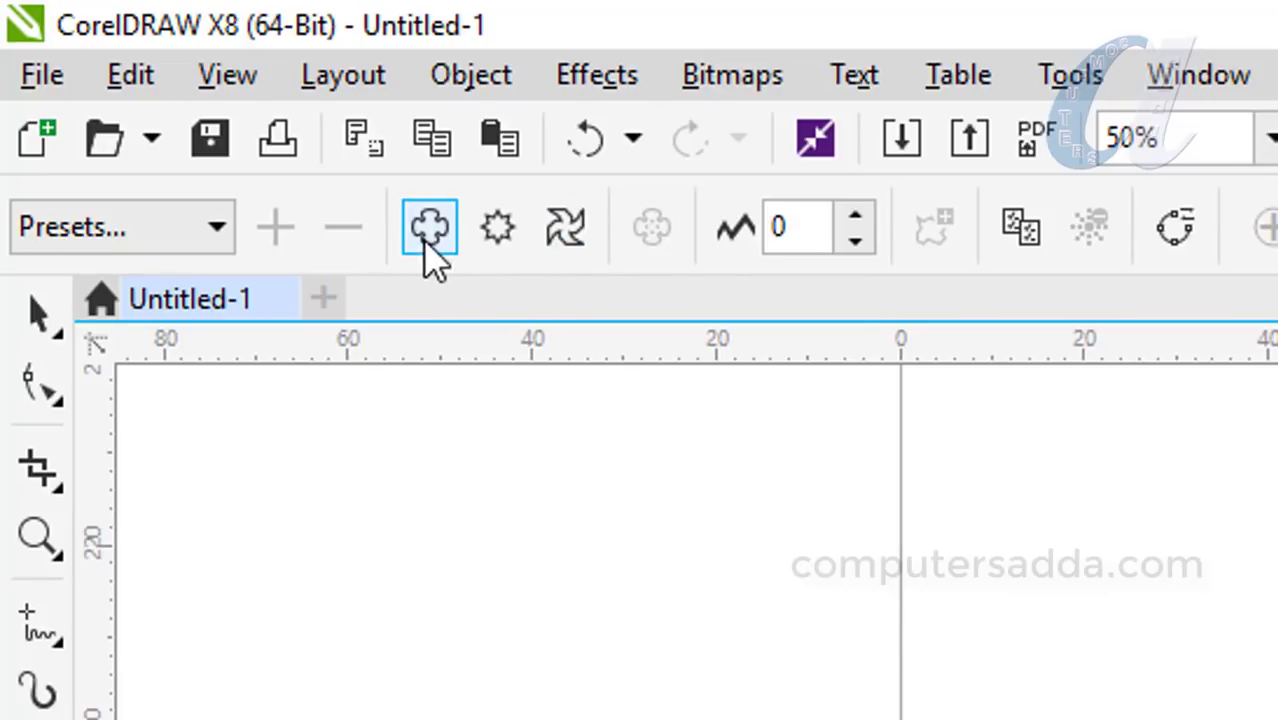
pyautogui.click(480, 240)
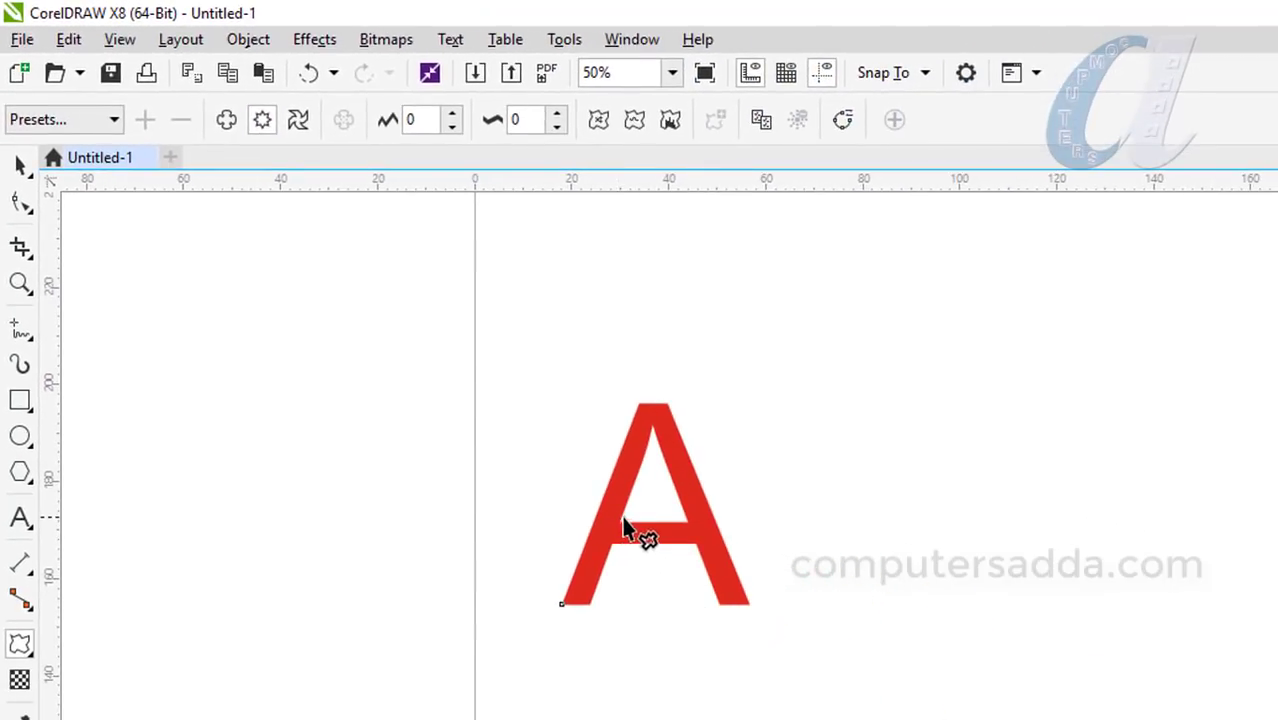
pyautogui.moveTo(604, 516)
pyautogui.mouseDown()
pyautogui.moveTo(642, 528)
pyautogui.moveTo(623, 519)
pyautogui.mouseUp()
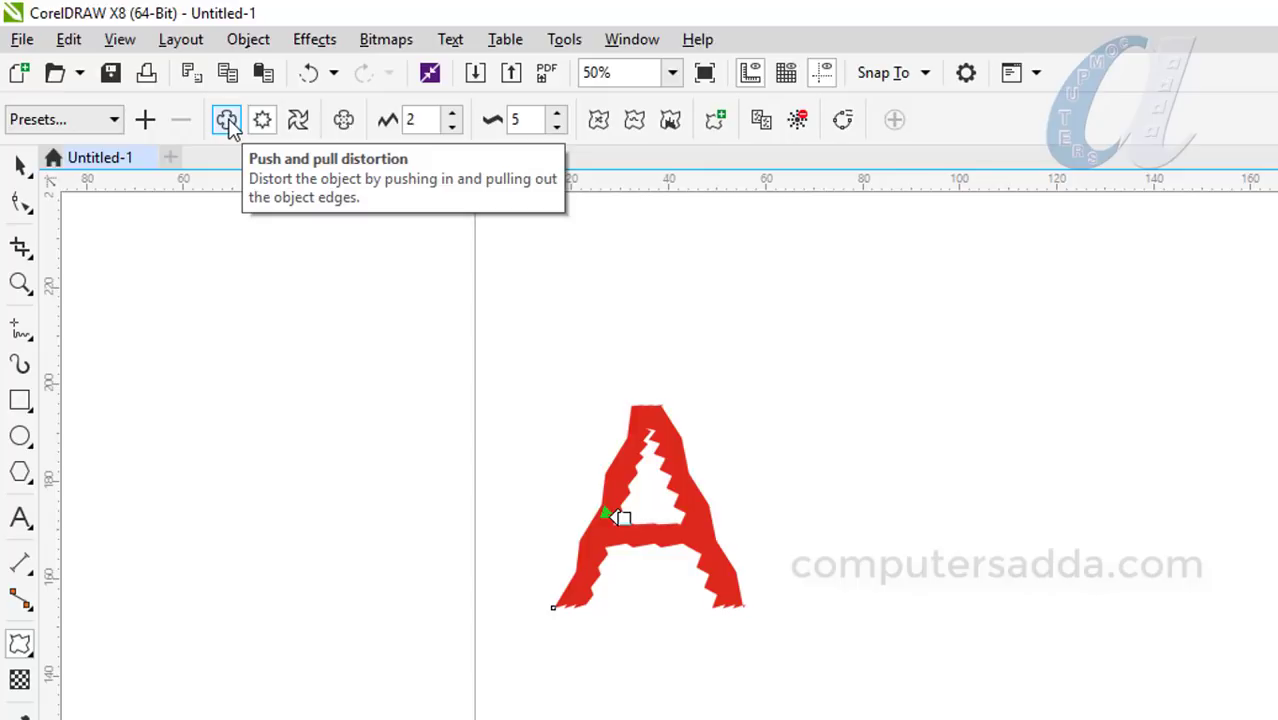
# Apply a push and pull distortion from the centre of the letter A with an amplitude of about 144 to form rays.
pyautogui.click(227, 120)
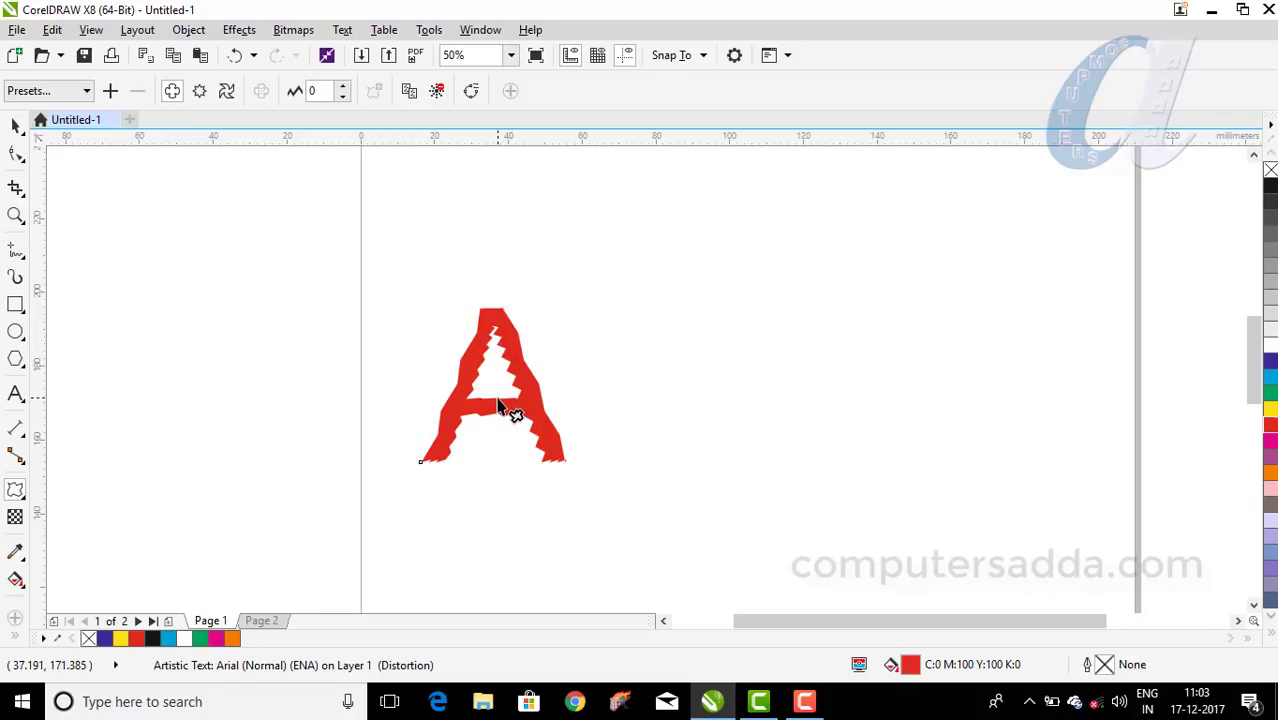
pyautogui.moveTo(500, 405); pyautogui.dragTo(950, 397)
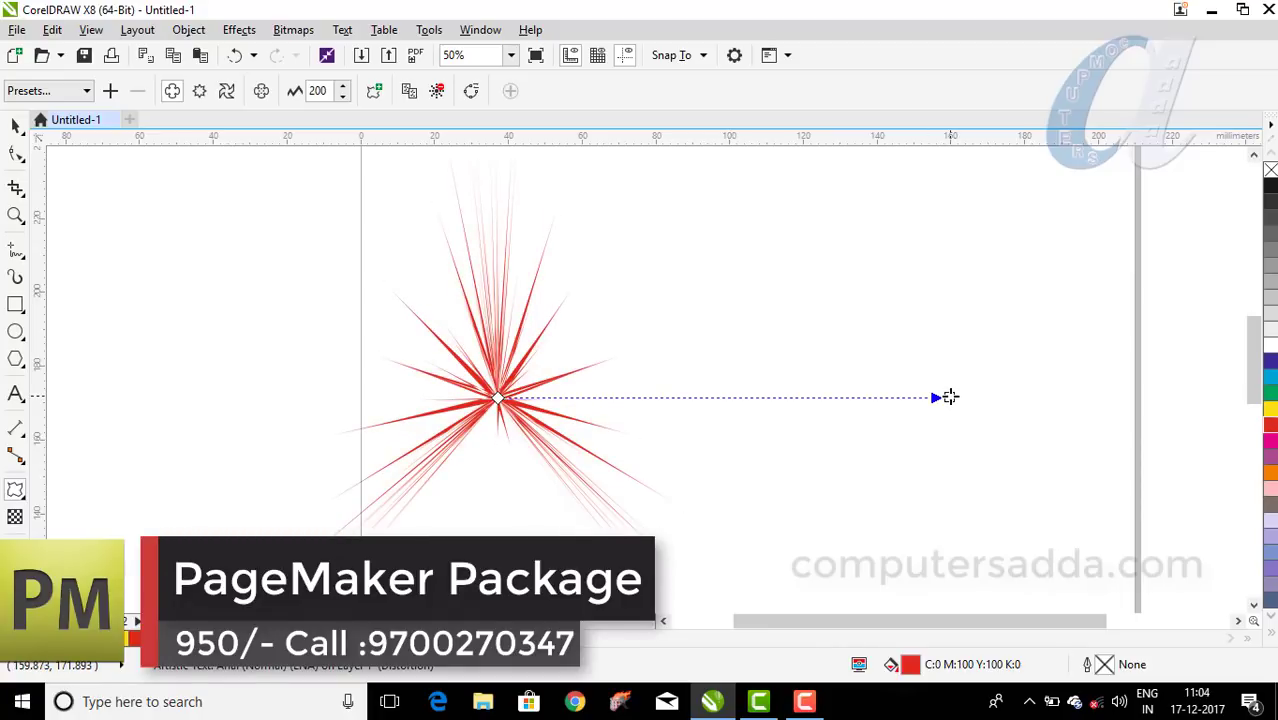
pyautogui.click(992, 370)
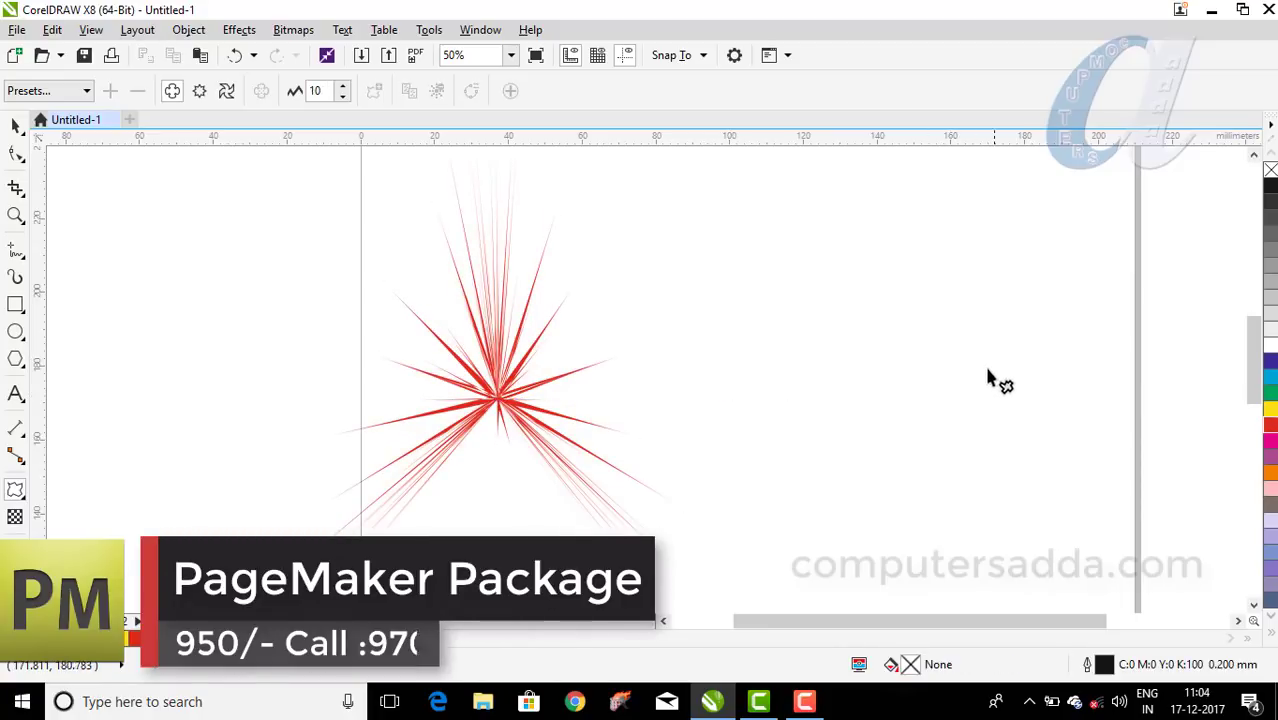
pyautogui.click(508, 416)
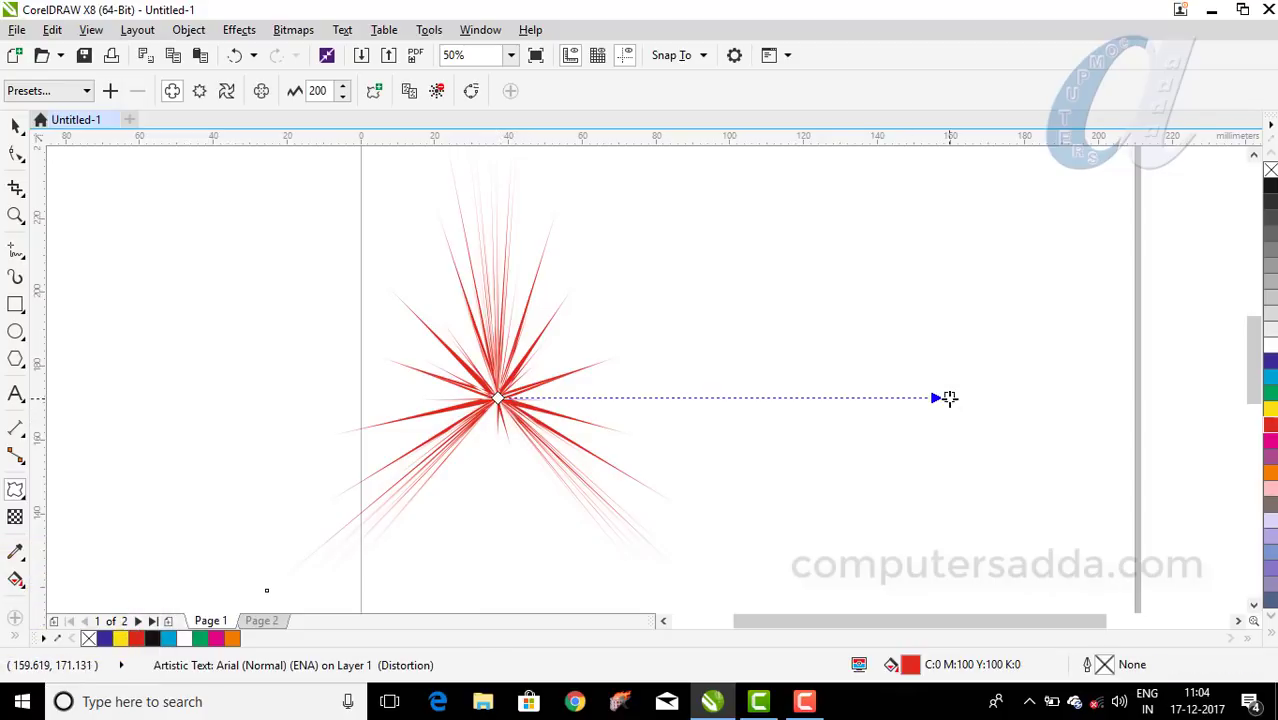
pyautogui.moveTo(947, 397); pyautogui.dragTo(710, 397)
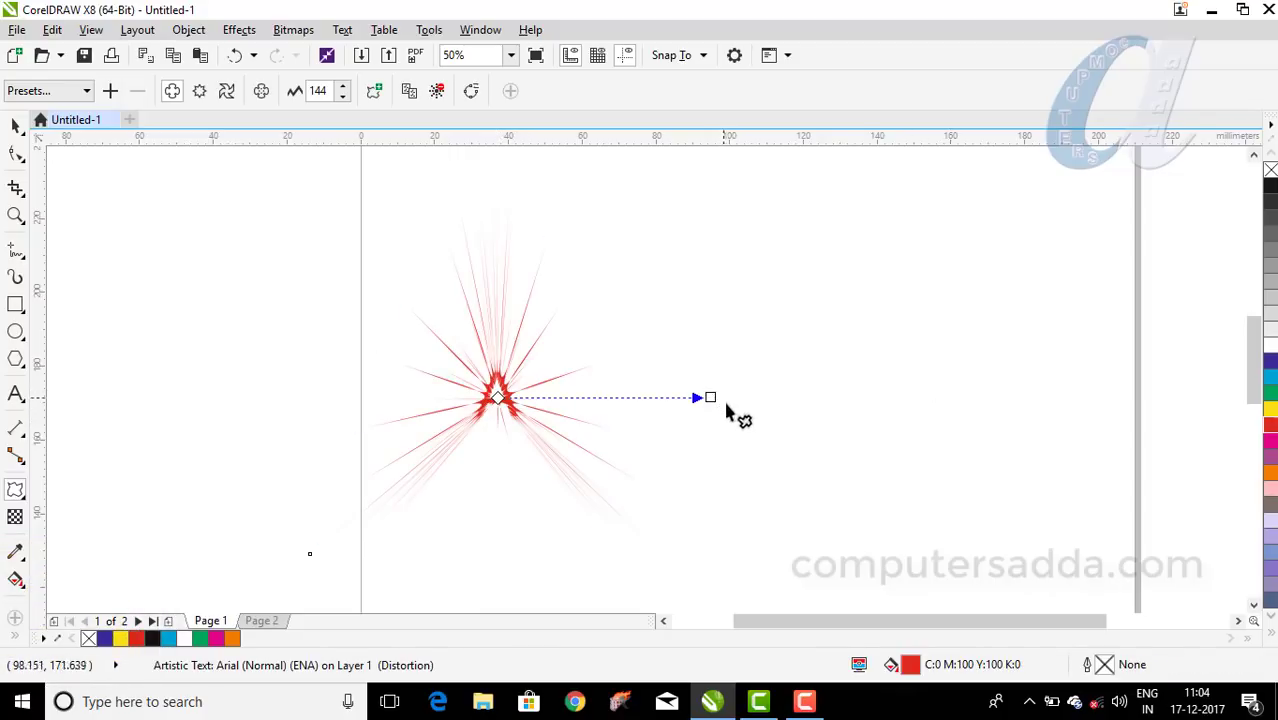
# Try several fill colours on the distorted letter A and settle on green.
pyautogui.click(15, 125)
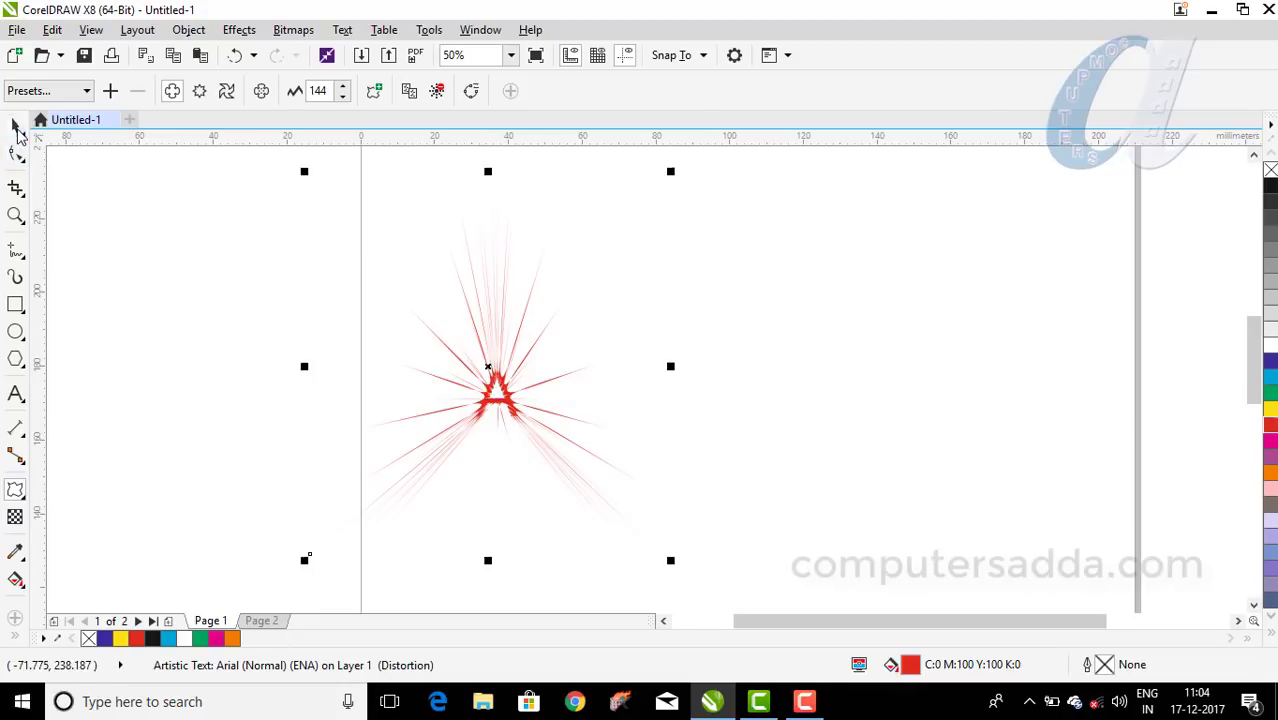
pyautogui.click(1270, 364)
pyautogui.click(1271, 388)
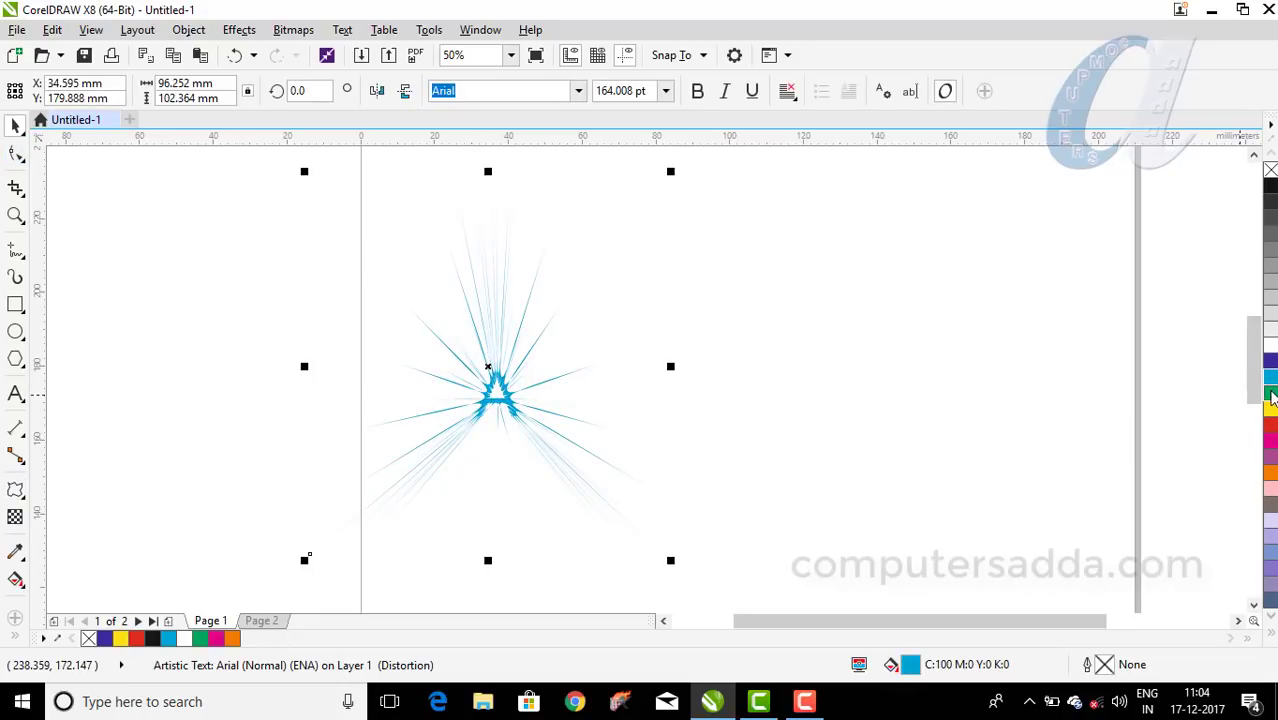
pyautogui.click(1269, 449)
pyautogui.click(1268, 472)
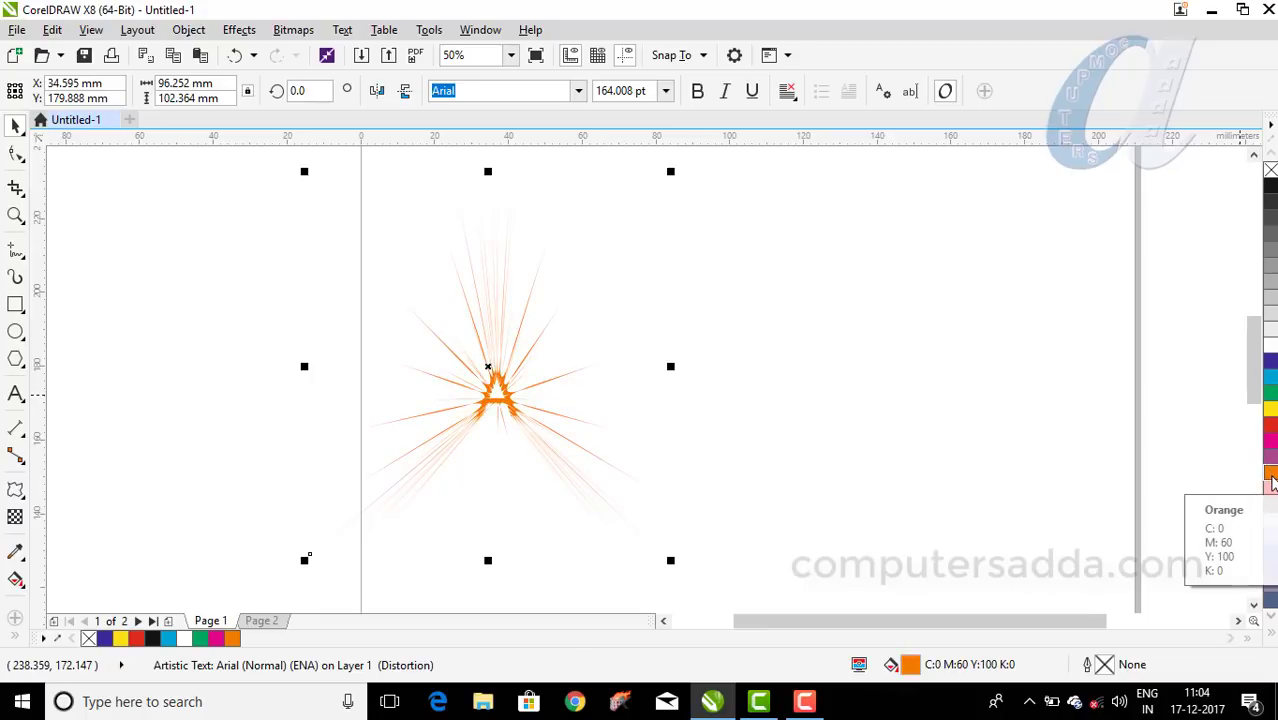
pyautogui.click(1270, 395)
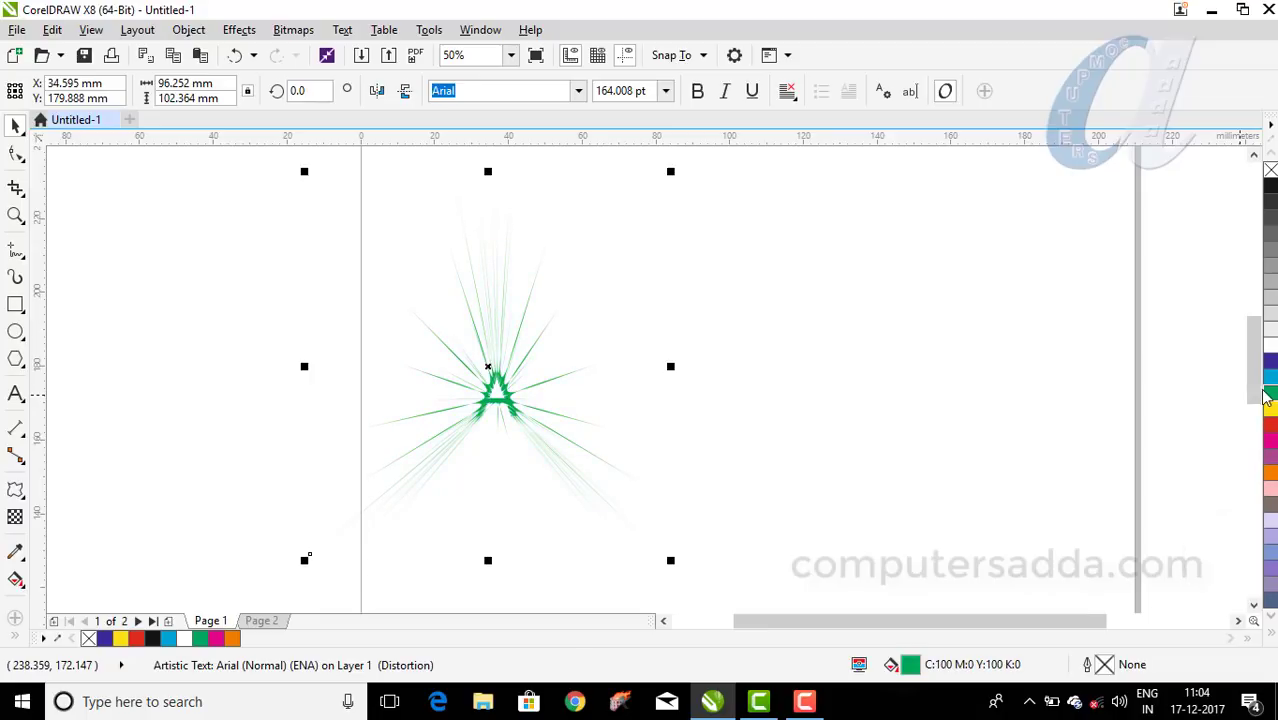
# Add the letter B in Arial beside the A at about 148 pt and fill it with blue.
pyautogui.press('F8')
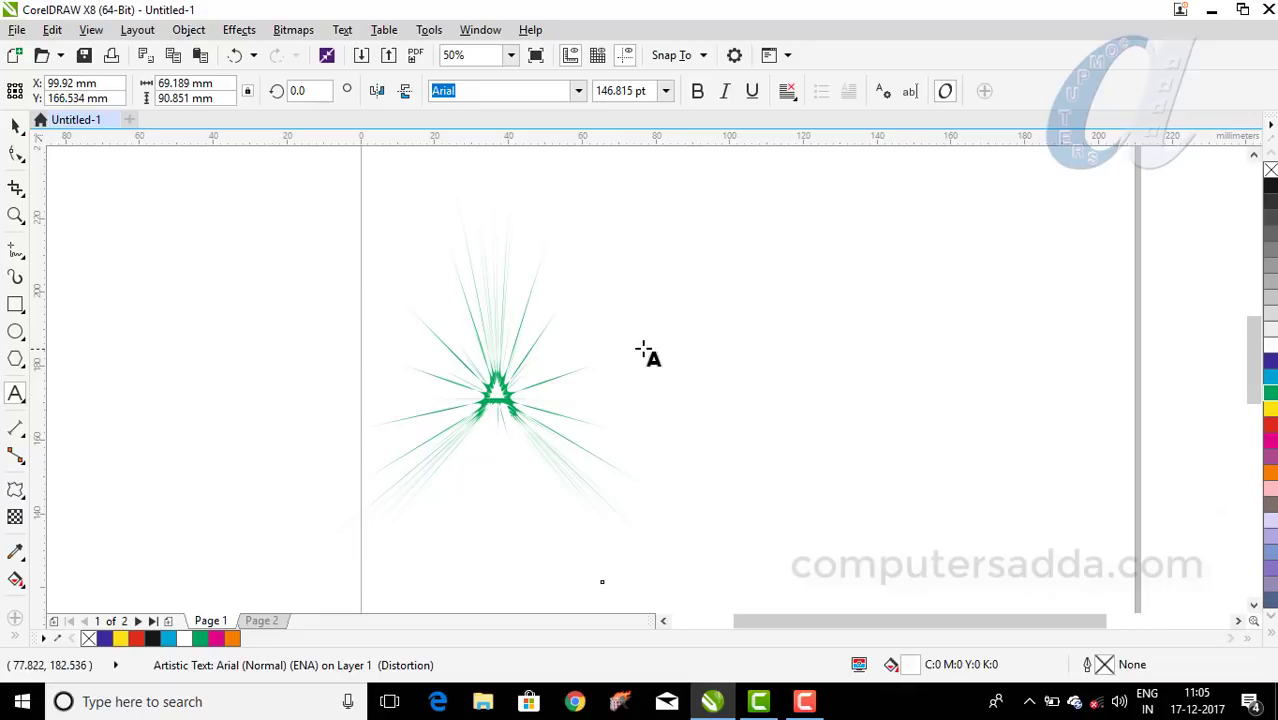
pyautogui.click(642, 385)
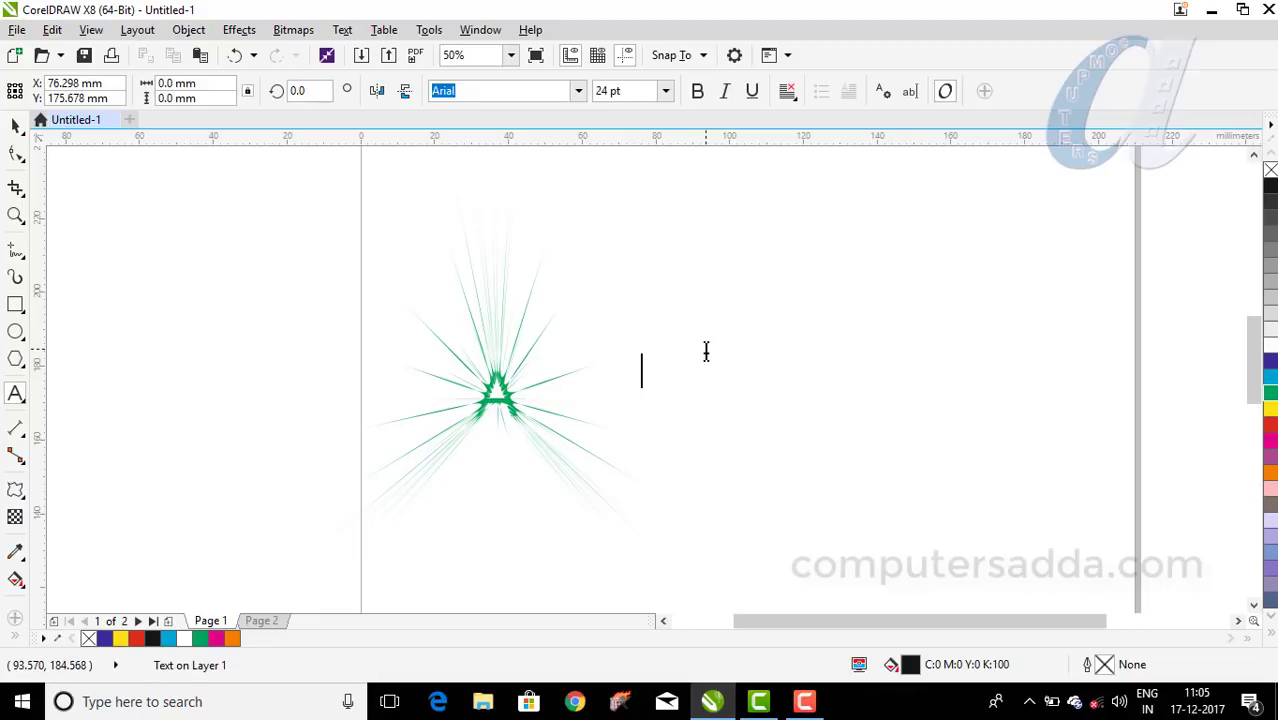
pyautogui.write('B')
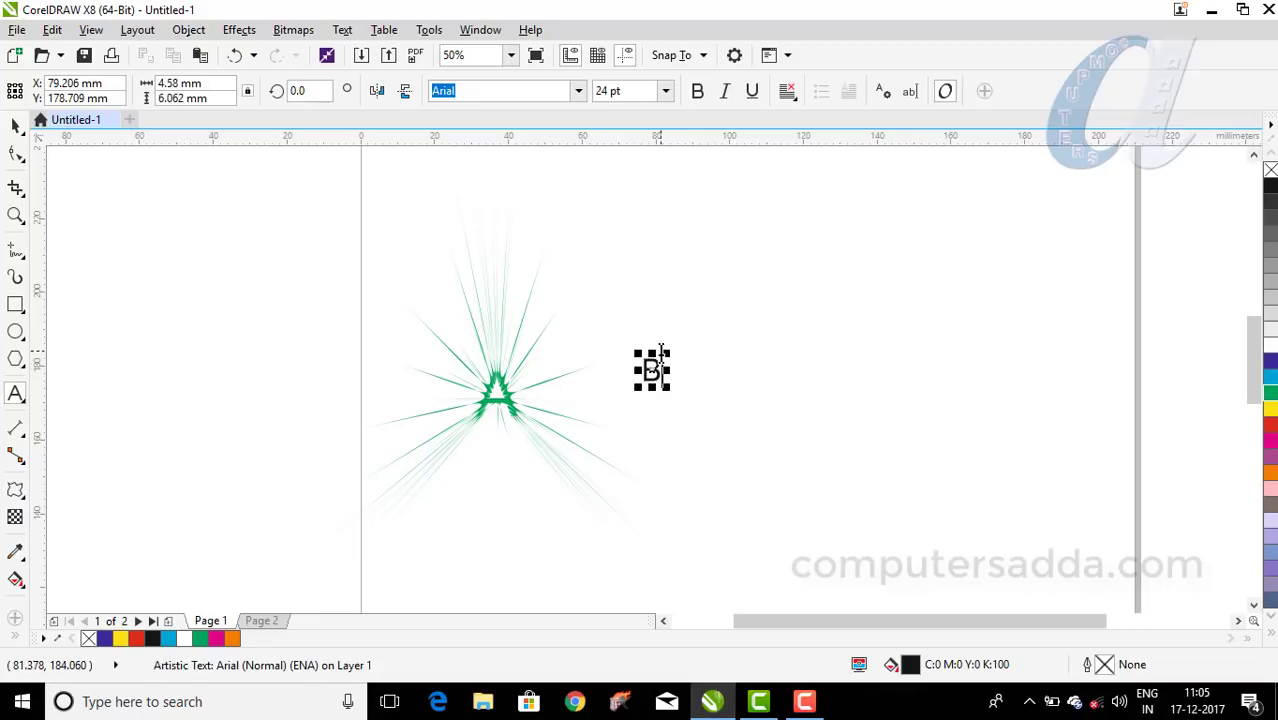
pyautogui.moveTo(666, 352); pyautogui.dragTo(978, 233)
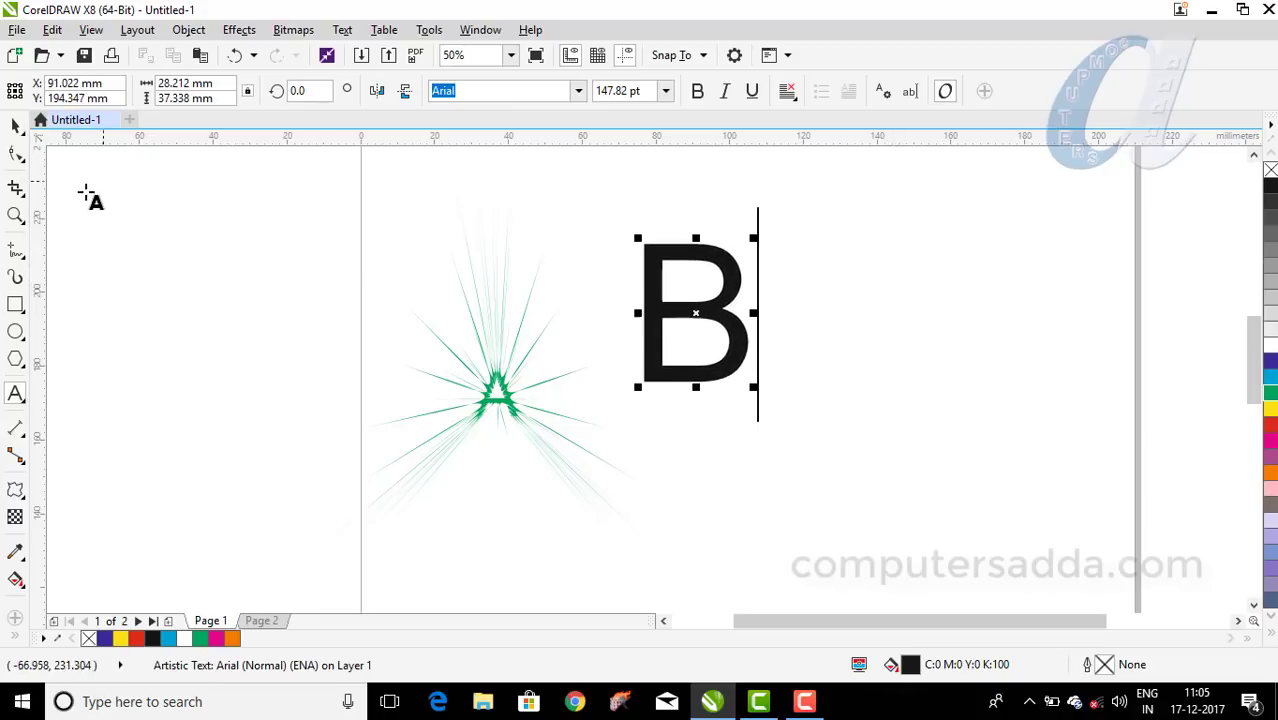
pyautogui.click(15, 125)
pyautogui.moveTo(726, 250); pyautogui.dragTo(733, 331)
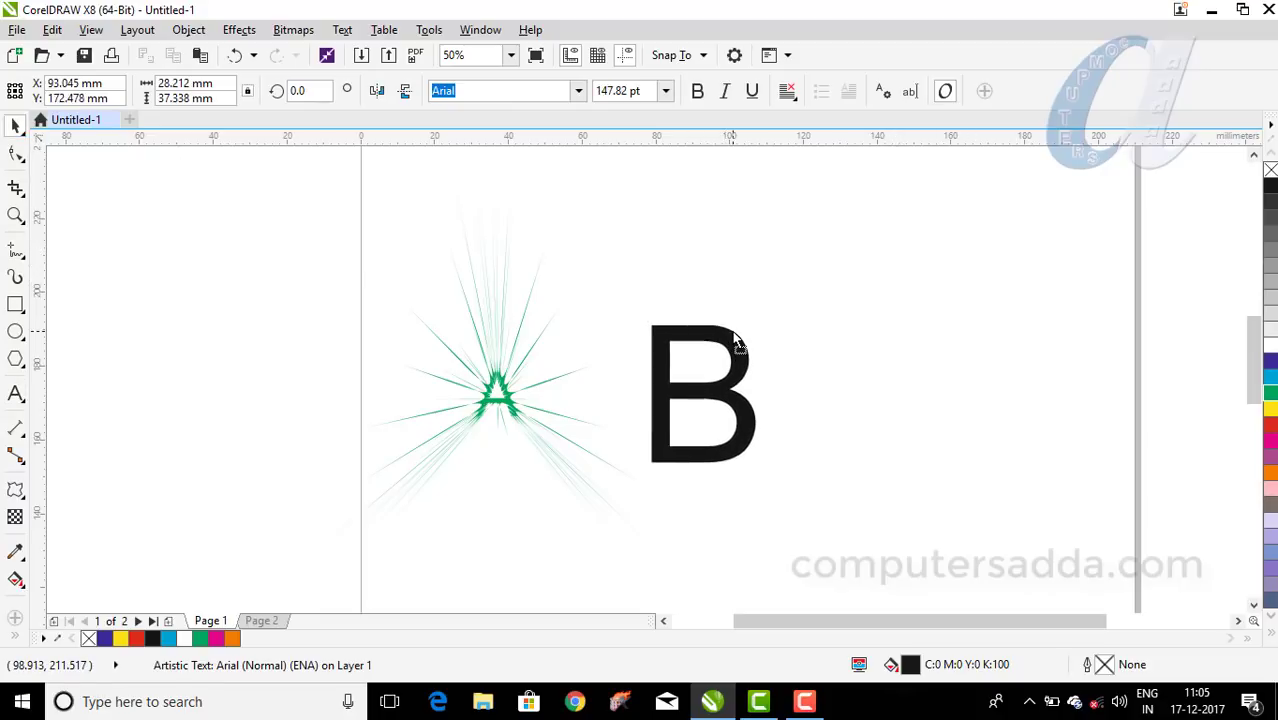
pyautogui.click(1270, 365)
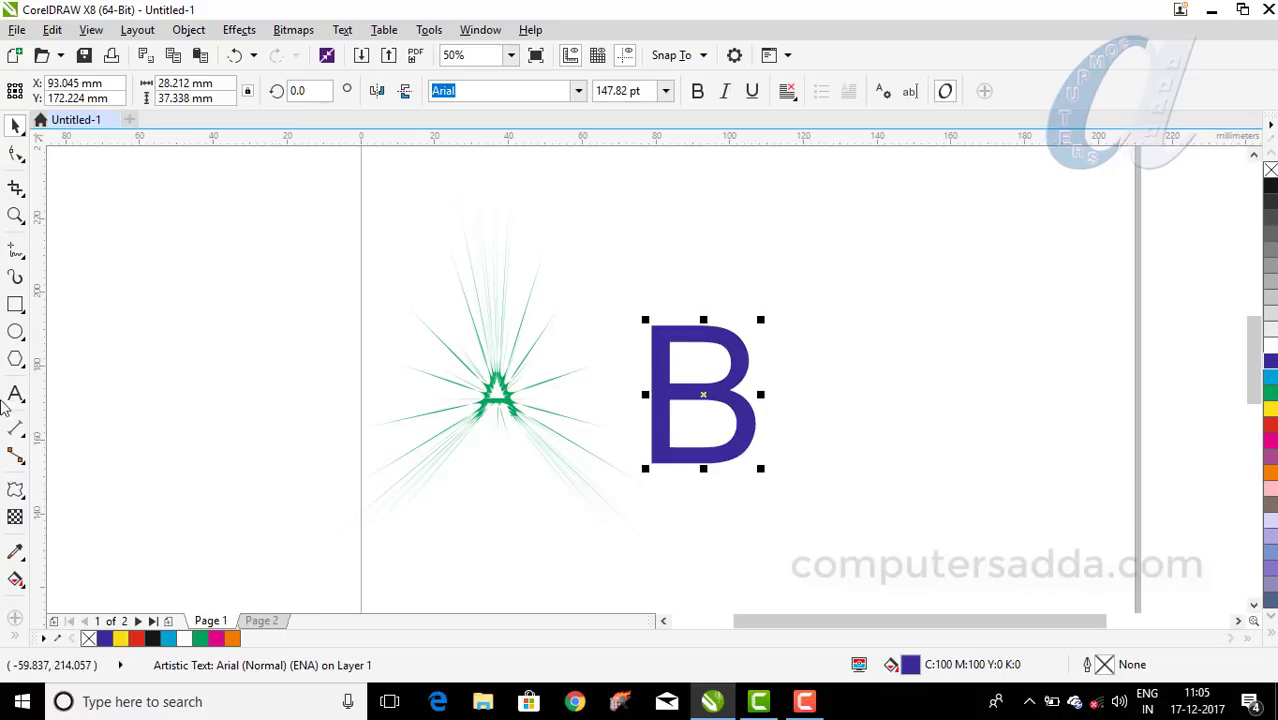
# Apply a zipper distortion to the letter B with an amplitude of about 9 and a frequency of 5.
pyautogui.click(15, 489)
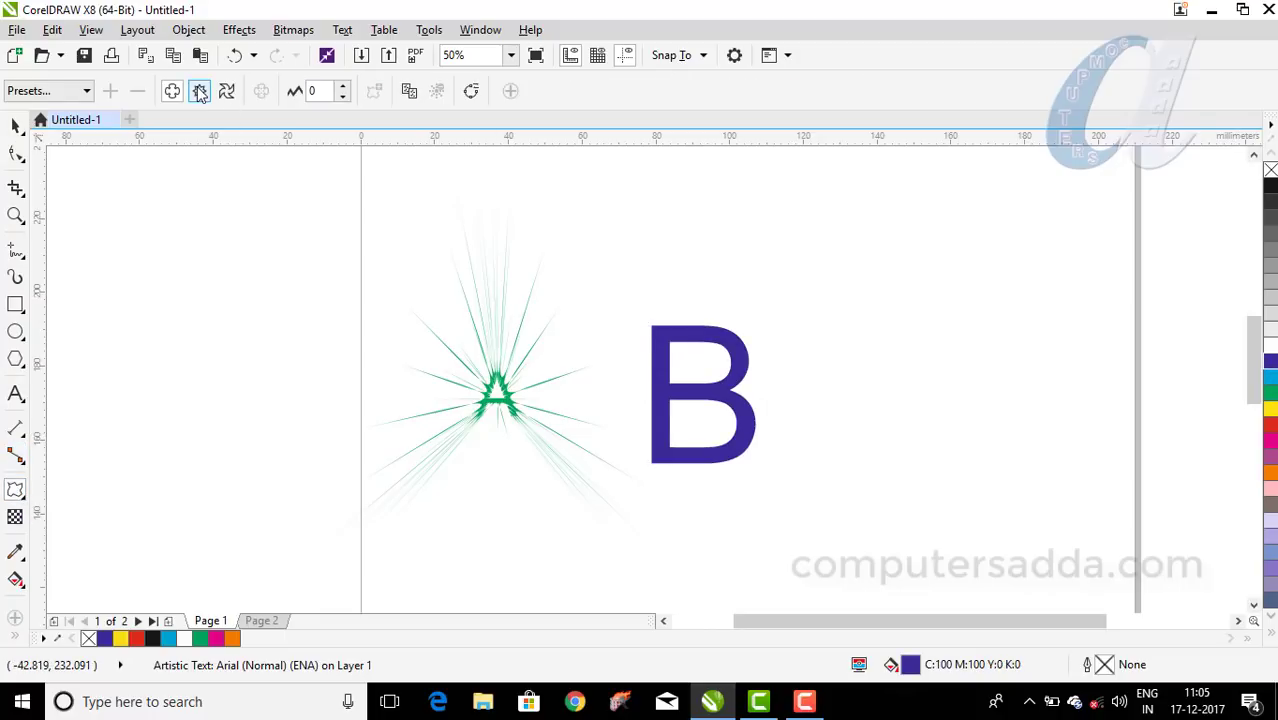
pyautogui.click(200, 91)
pyautogui.moveTo(707, 408); pyautogui.dragTo(678, 391)
# Apply a push and pull distortion from the centre of the letter B with an amplitude of about 146.
pyautogui.click(172, 91)
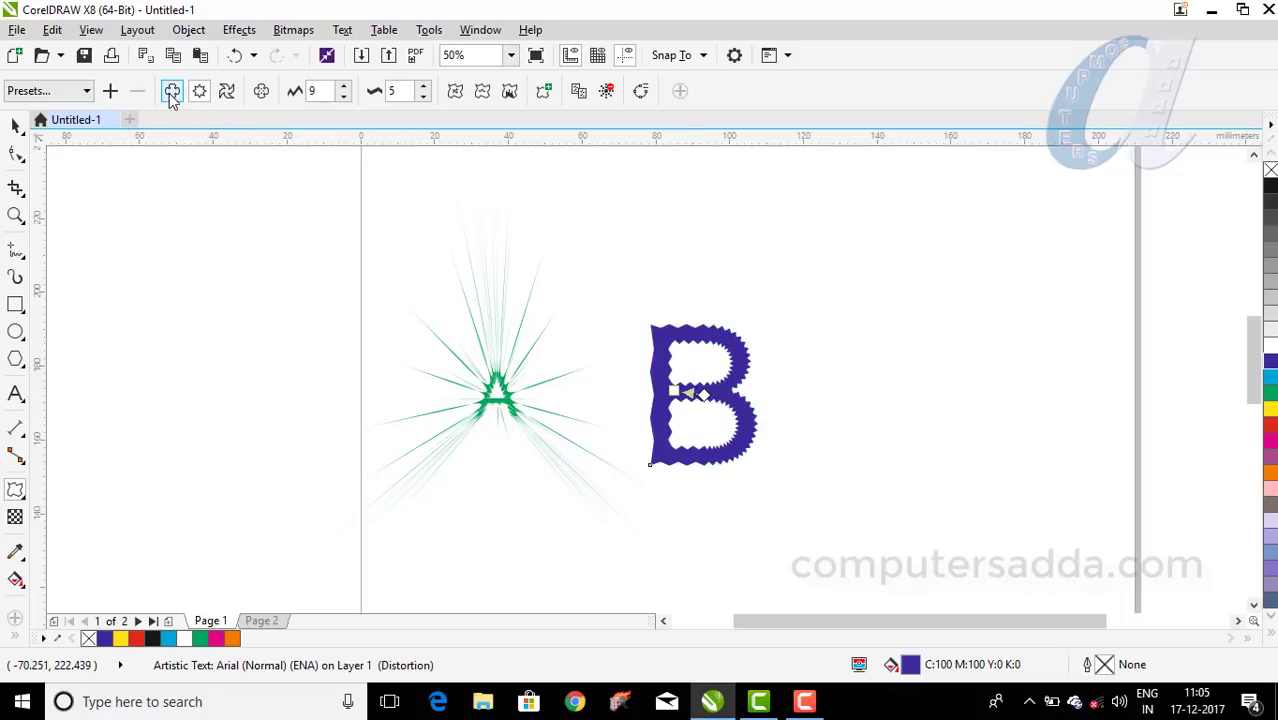
pyautogui.moveTo(701, 398); pyautogui.dragTo(917, 398)
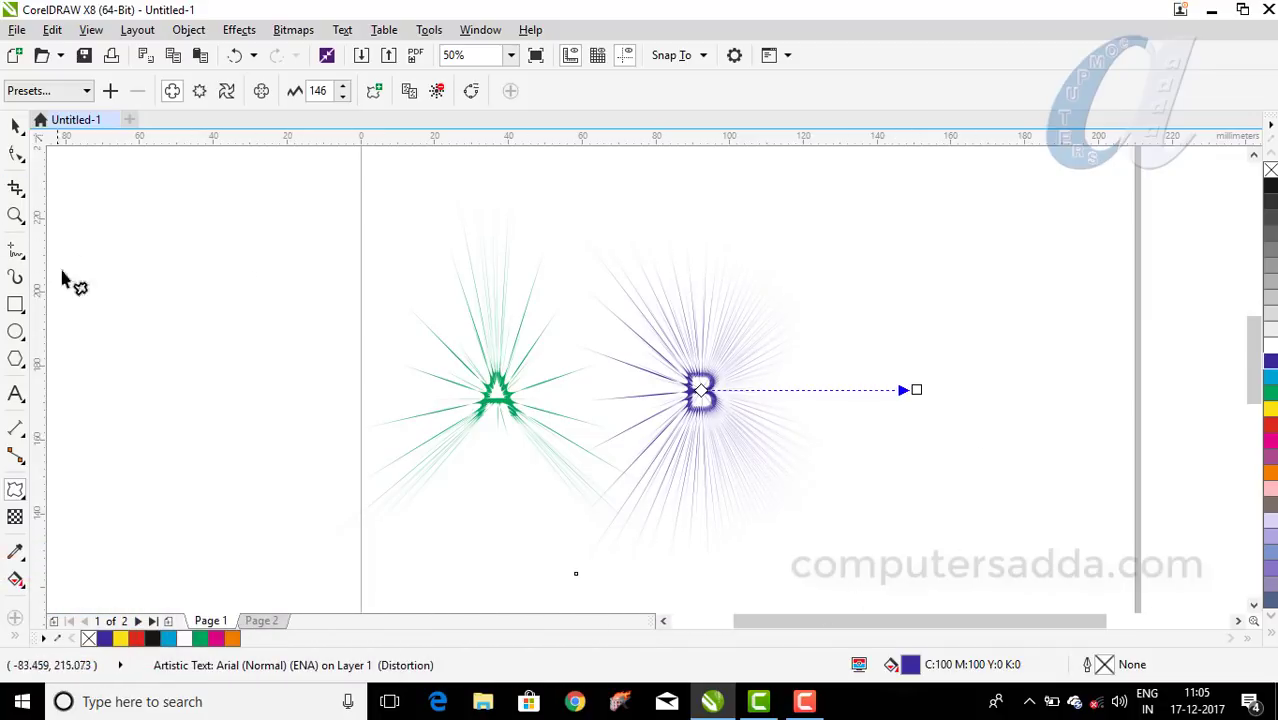
pyautogui.press('space')
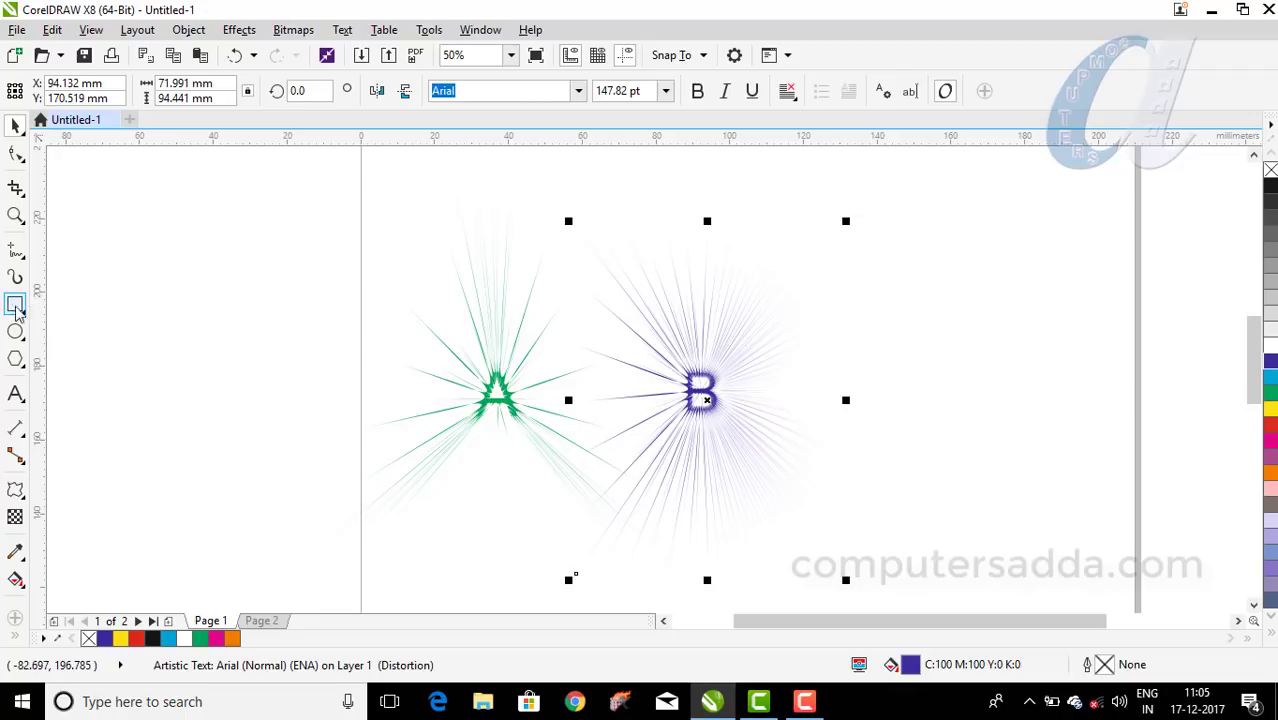
# Draw a rectangle about 187 by 97 mm over both distorted letters and fill it with black.
pyautogui.click(15, 306)
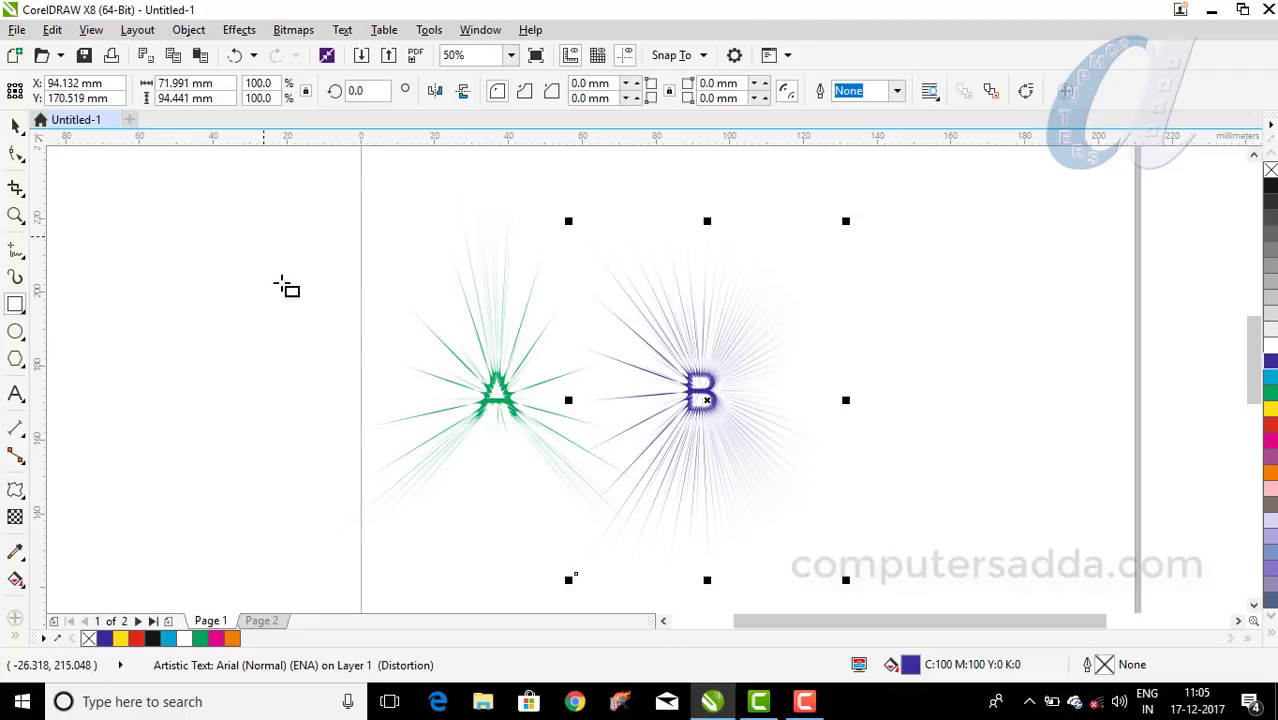
pyautogui.moveTo(263, 188); pyautogui.dragTo(955, 549)
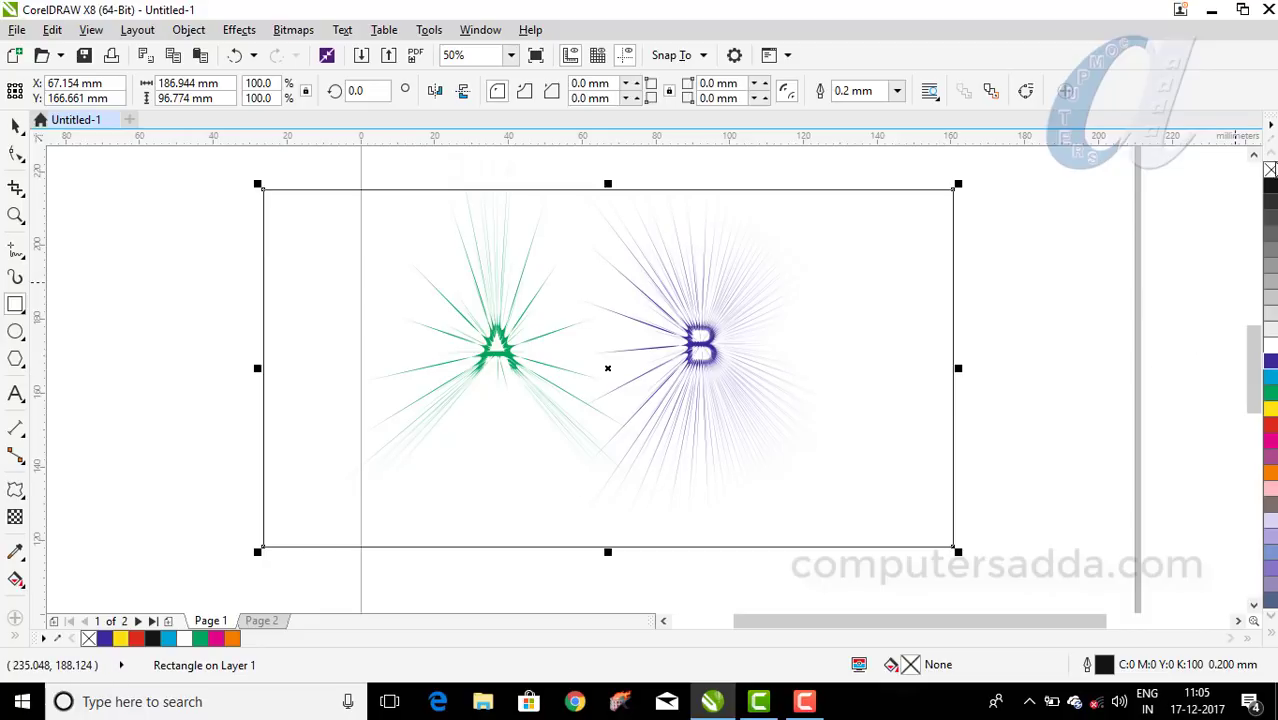
pyautogui.click(1271, 188)
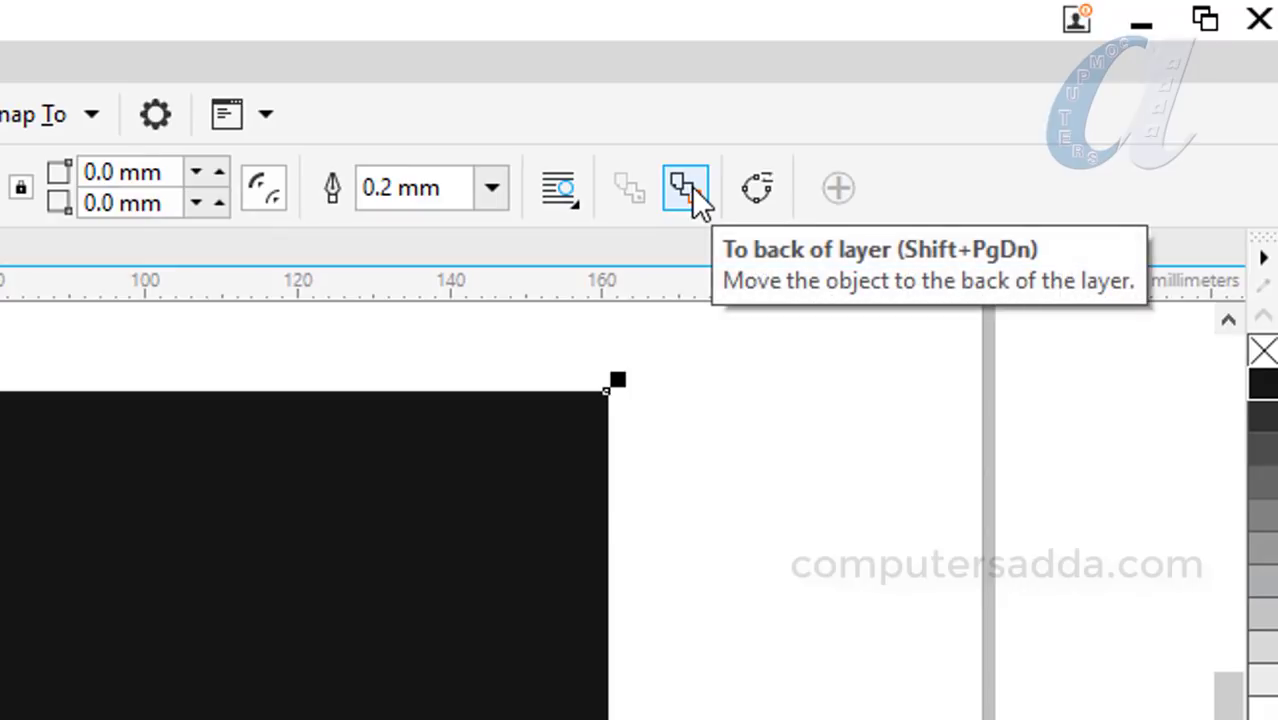
# Send the black rectangle to the back of the layer, behind both distorted letters.
pyautogui.click(683, 190)
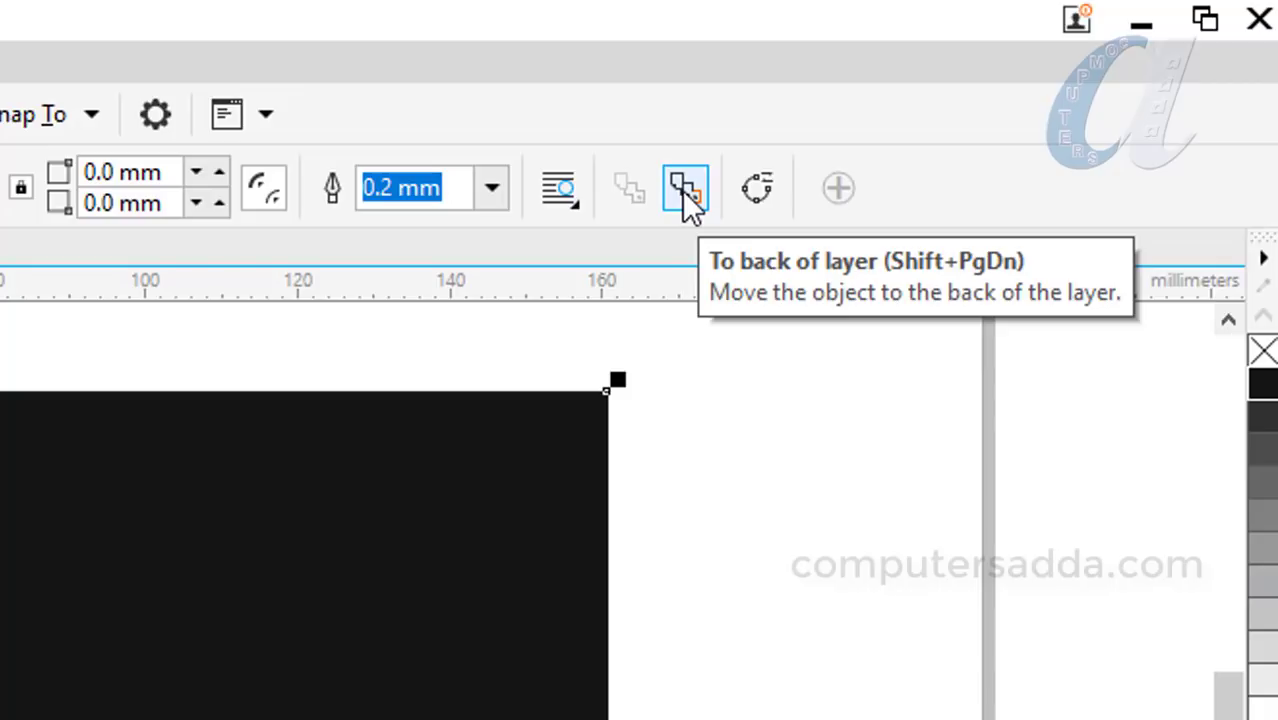
pyautogui.click(684, 189)
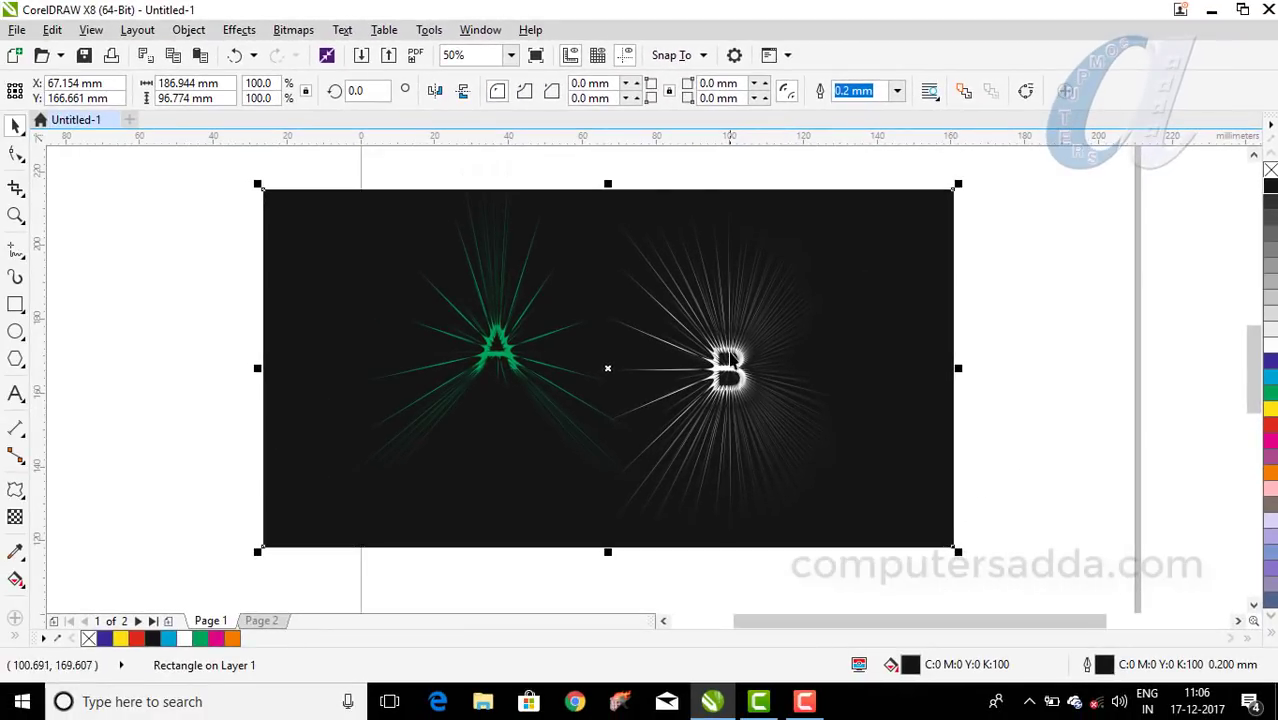
# Move the letter B up level with the A and try yellow, blue and orange fills on it, ending with white.
pyautogui.click(728, 356)
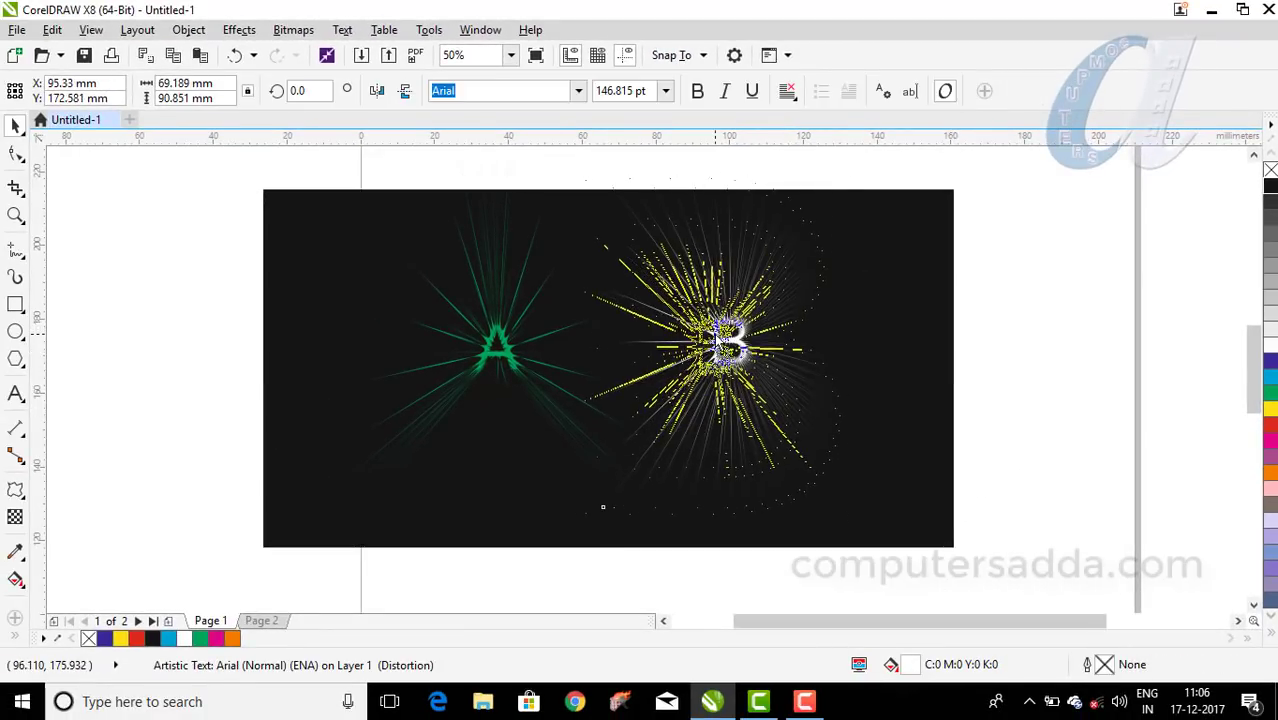
pyautogui.click(1270, 410)
pyautogui.click(1271, 364)
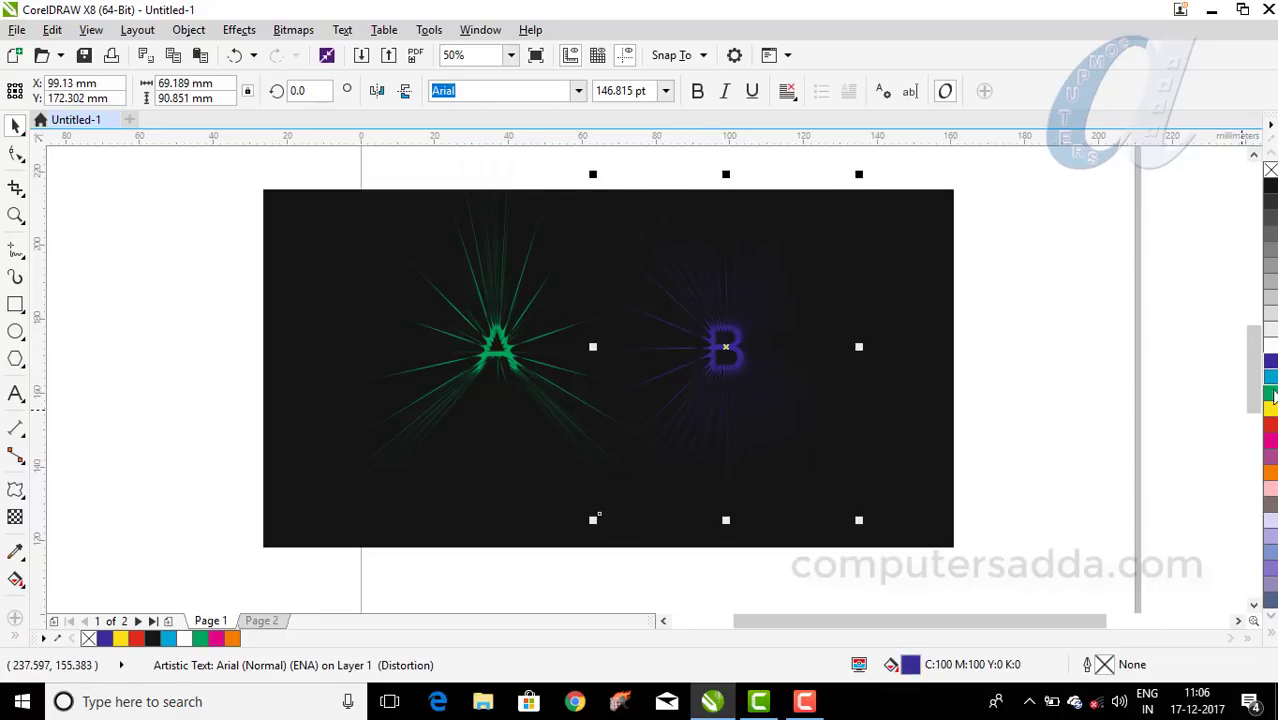
pyautogui.click(1271, 474)
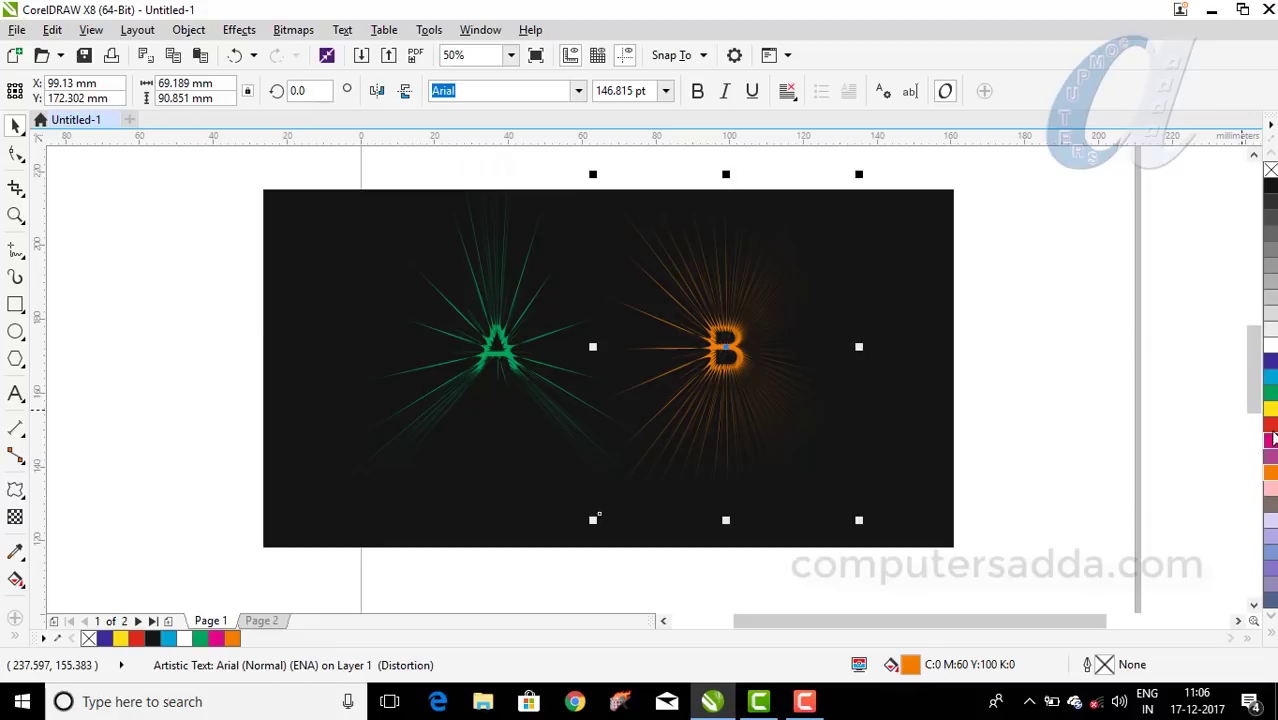
pyautogui.click(1271, 346)
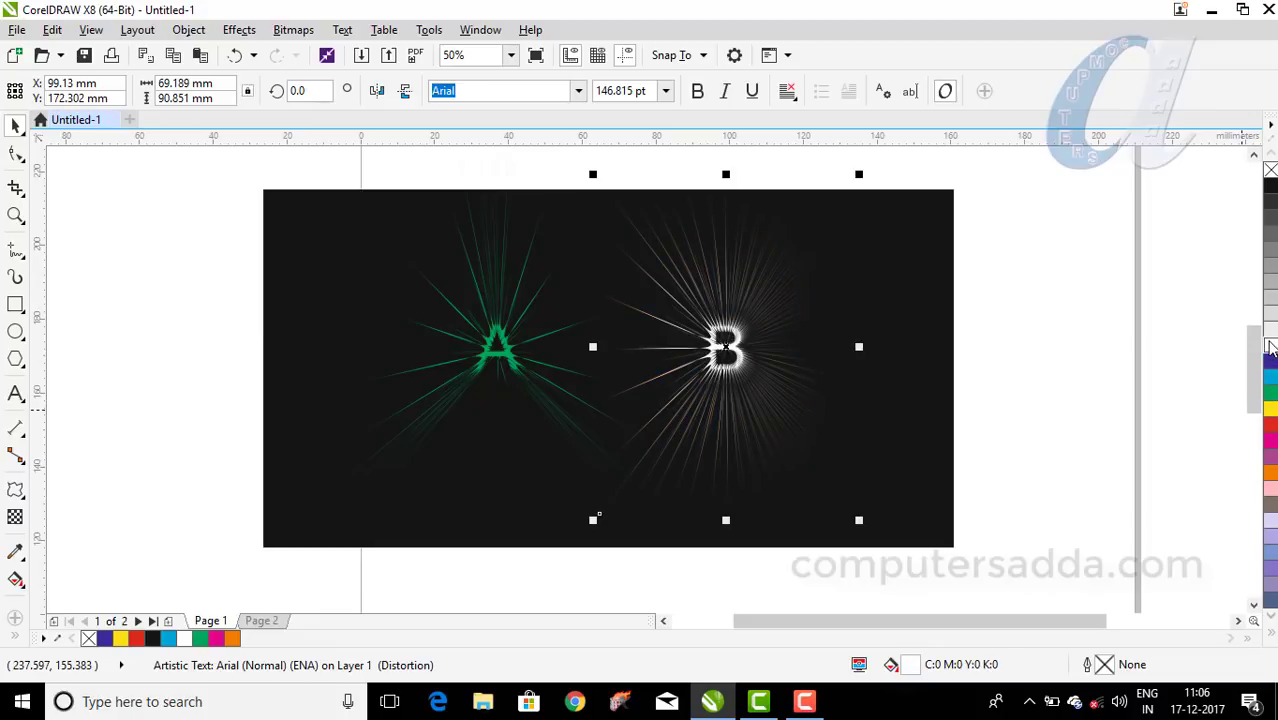
# Move the letter A slightly left and vary its push and pull distortion to about -74, then back to a strong positive amplitude.
pyautogui.click(493, 362)
pyautogui.click(493, 362)
pyautogui.moveTo(493, 362); pyautogui.dragTo(638, 356)
pyautogui.click(15, 490)
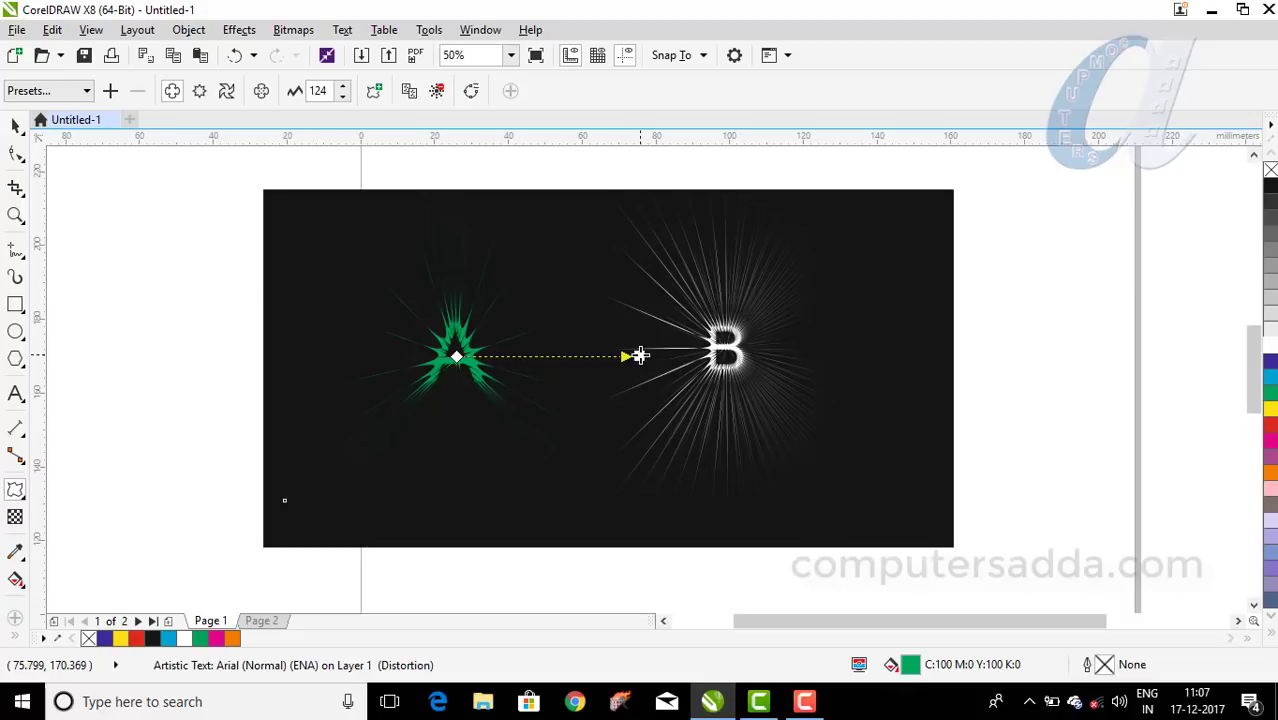
pyautogui.moveTo(640, 355); pyautogui.dragTo(345, 356)
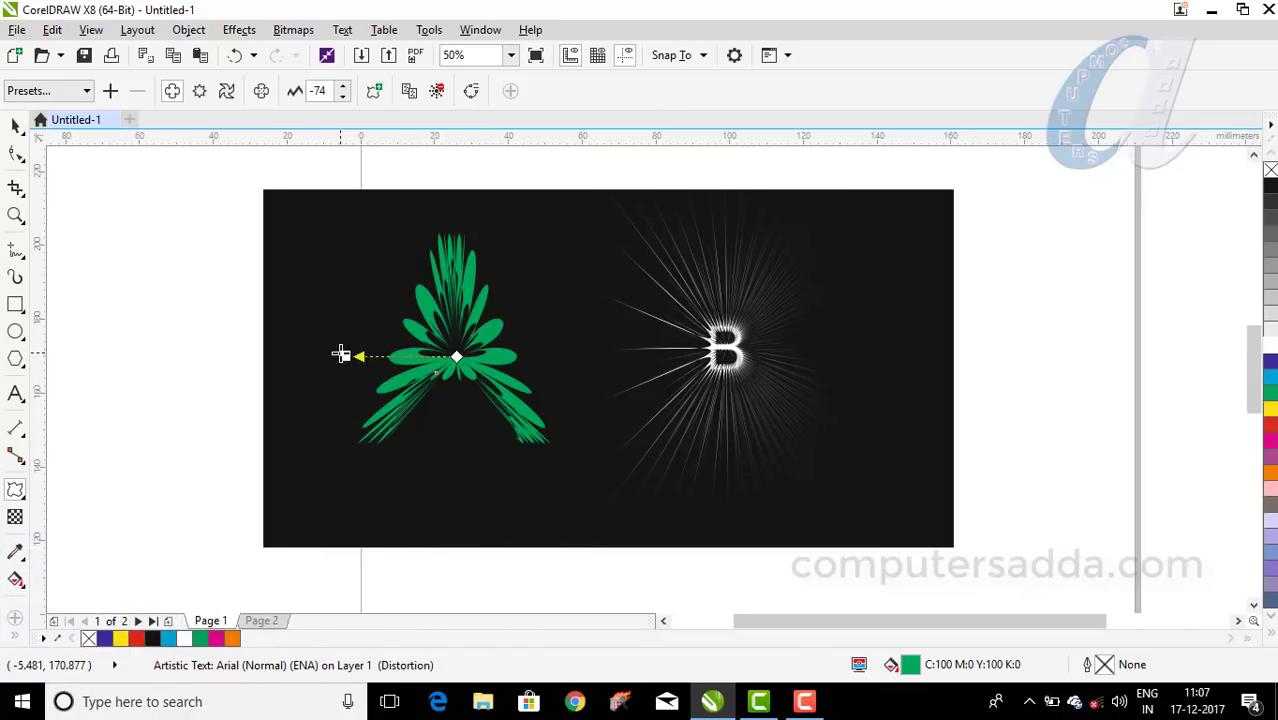
pyautogui.moveTo(343, 355); pyautogui.dragTo(683, 357)
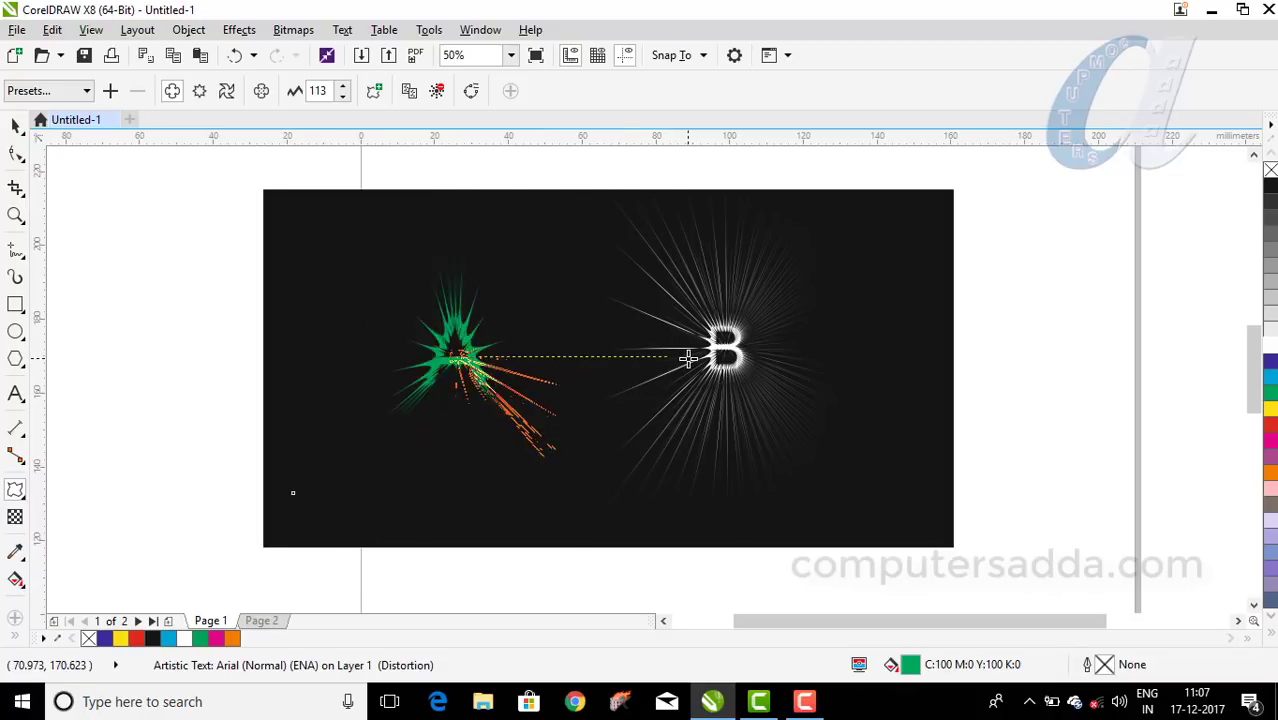
# Reverse the push and pull distortion of the letter B to an amplitude of about -70.
pyautogui.click(740, 356)
pyautogui.moveTo(932, 349)
pyautogui.mouseDown()
pyautogui.moveTo(639, 357)
pyautogui.moveTo(944, 347)
pyautogui.mouseUp()
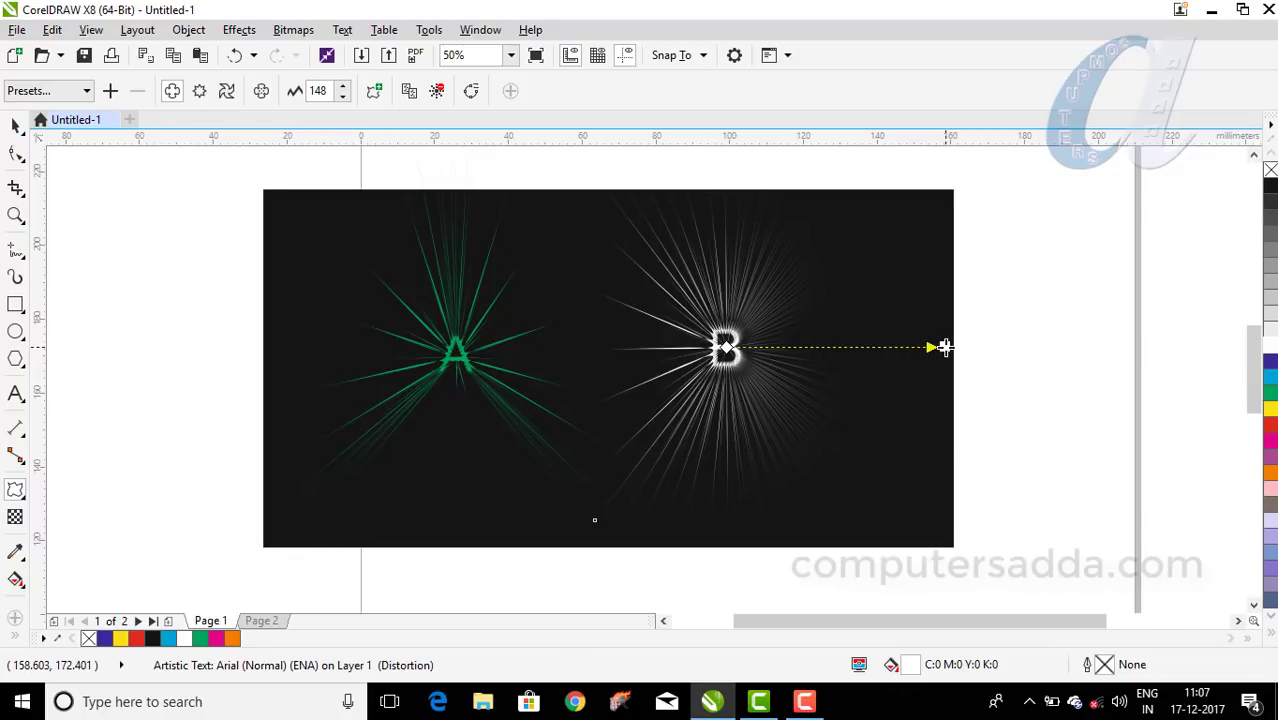
pyautogui.moveTo(944, 347); pyautogui.dragTo(629, 352)
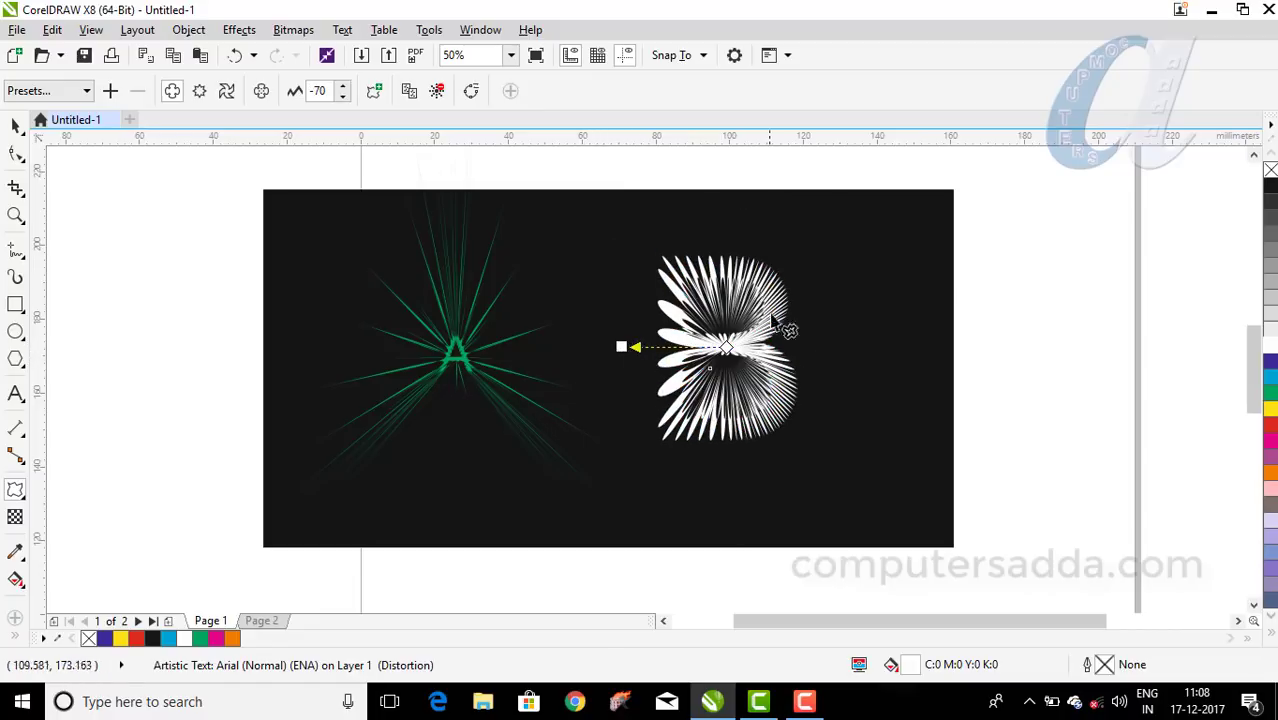
# Try yellow, green and blue fills on the petal-shaped letter B and finish with orange.
pyautogui.click(1270, 408)
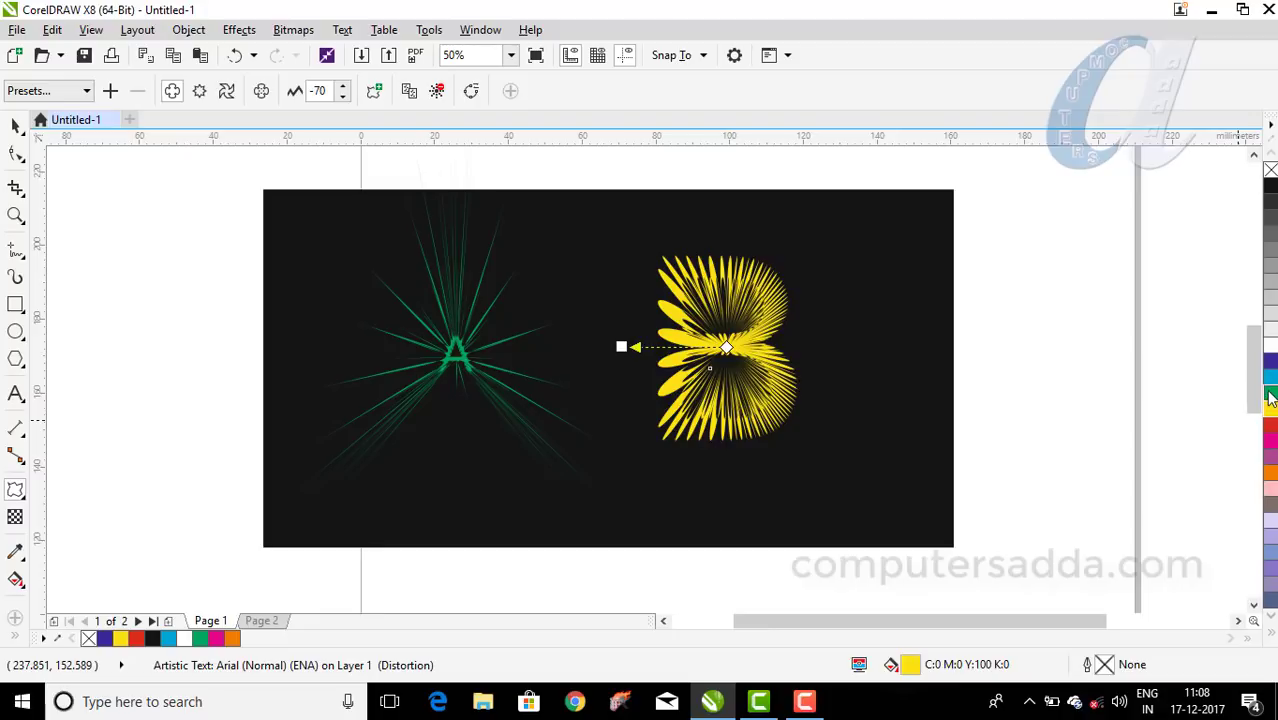
pyautogui.click(1270, 395)
pyautogui.click(1270, 363)
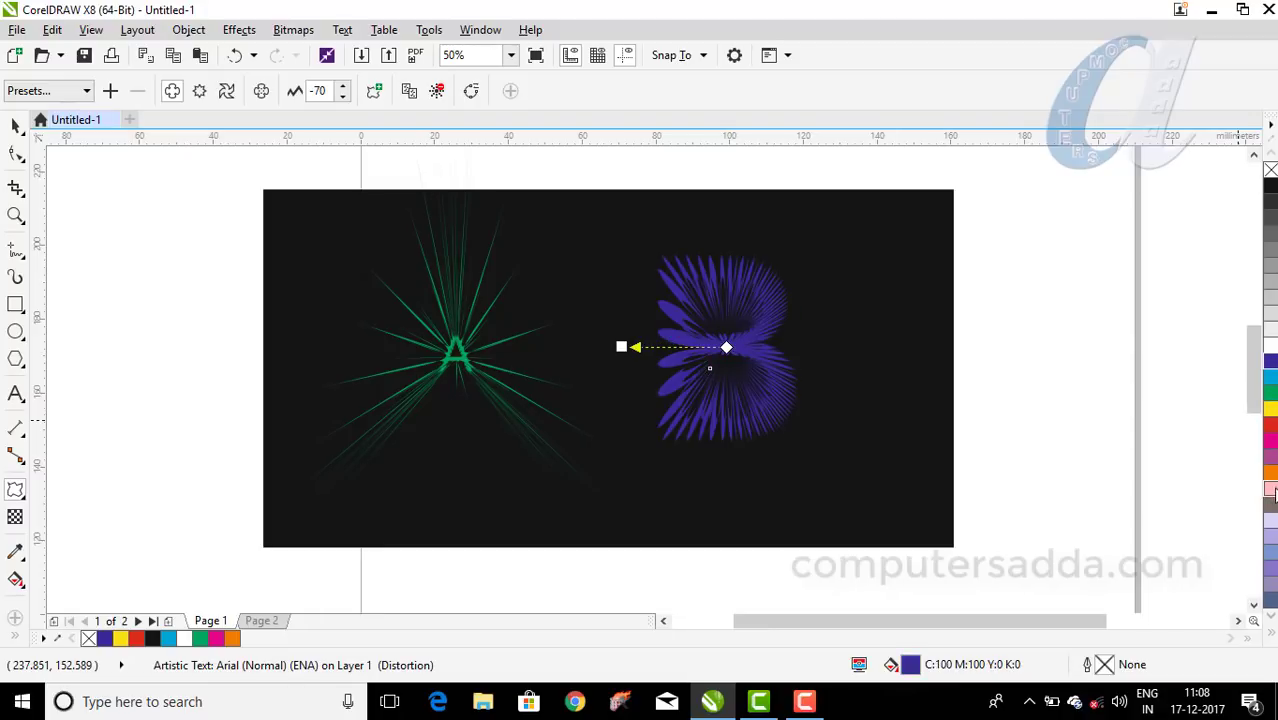
pyautogui.click(1271, 476)
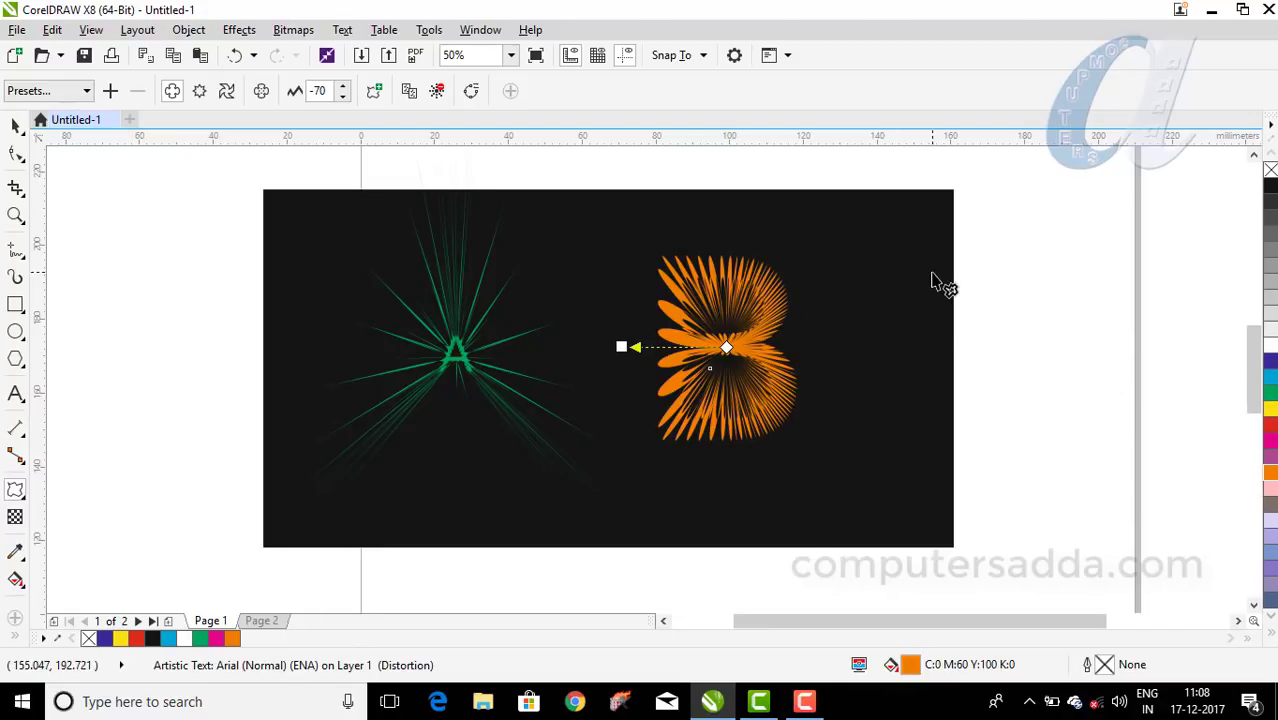